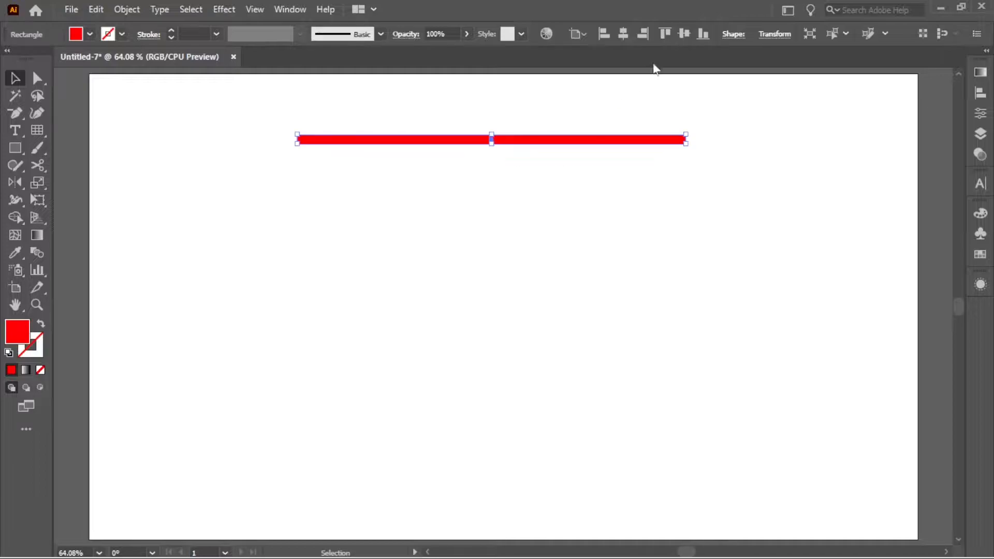
Step: Centre the red bar horizontally on the artboard and select it again
click(623, 34)
click(590, 104)
click(543, 140)
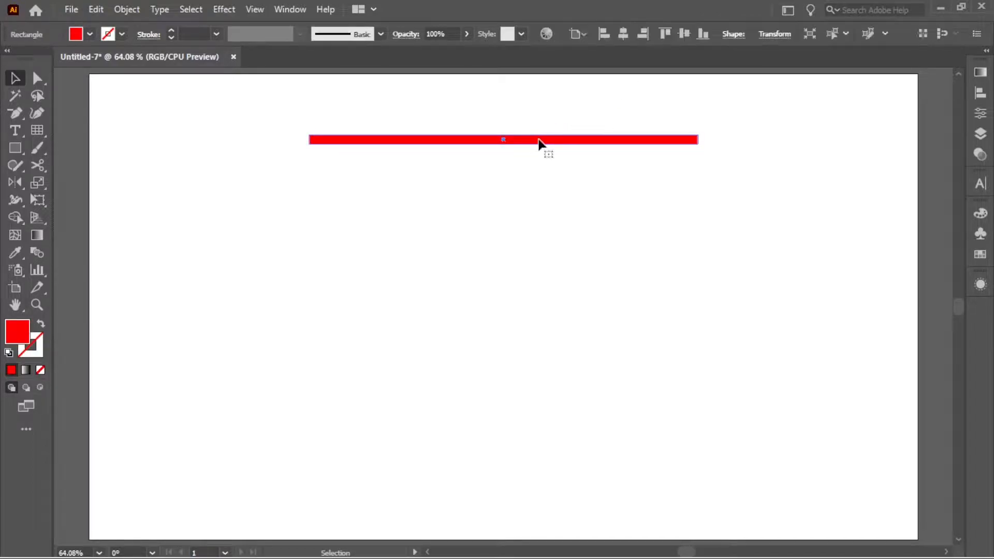
Step: Apply a Transform effect to the red bar with a vertical move of 30 px and 7 copies
click(224, 10)
mouse_move(289, 127)
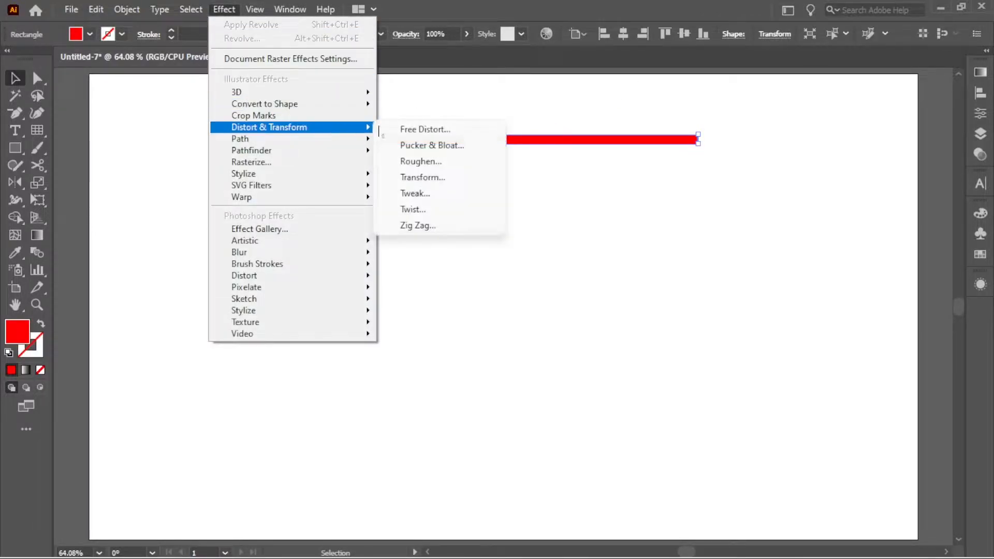
click(422, 177)
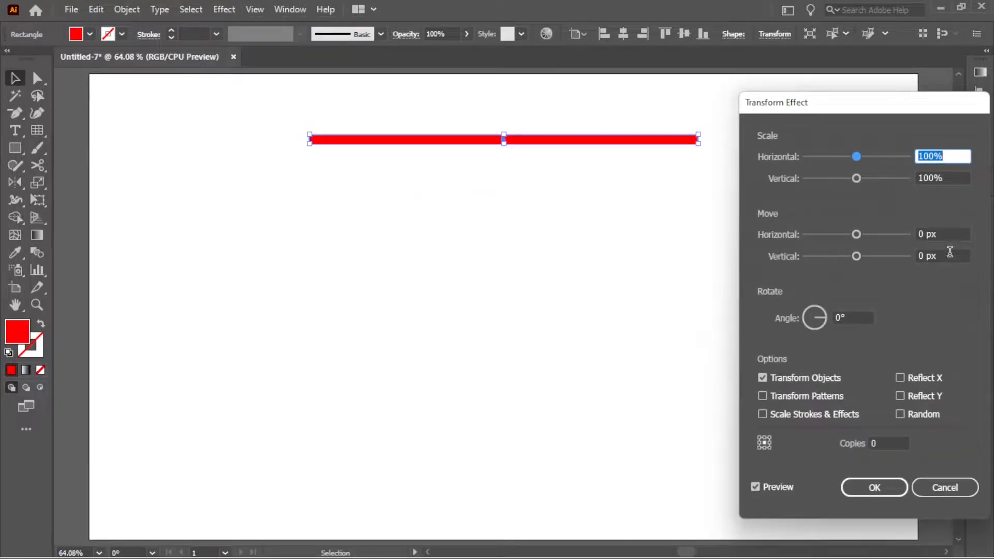
click(950, 255)
text(30)
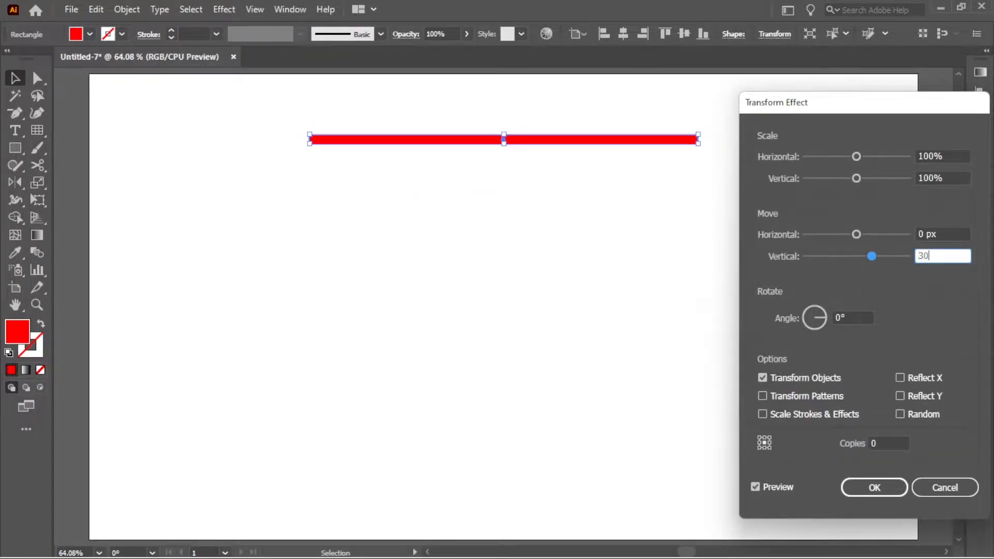
click(881, 440)
key(Up)
key(Up)
key(Up)
key(Up)
key(Up)
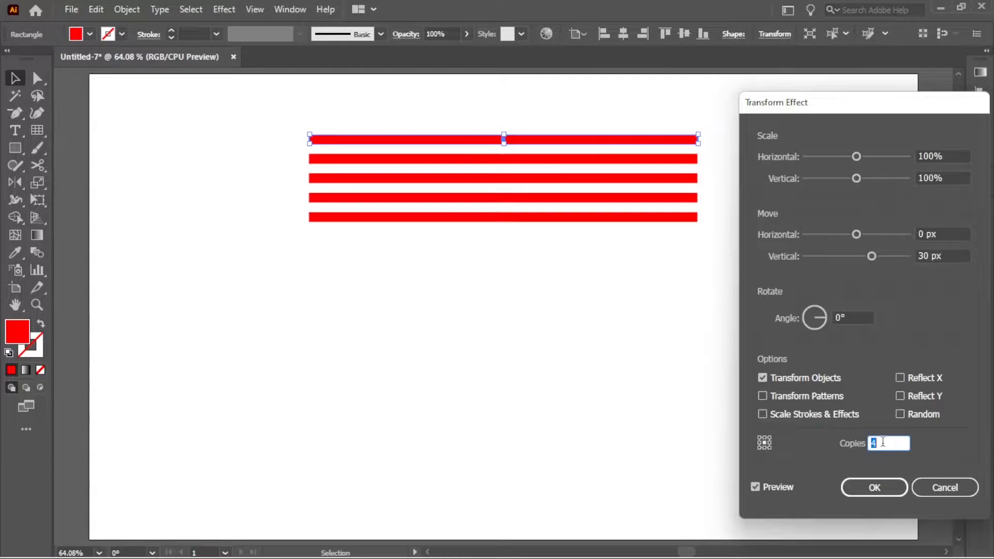
key(Up)
key(Up)
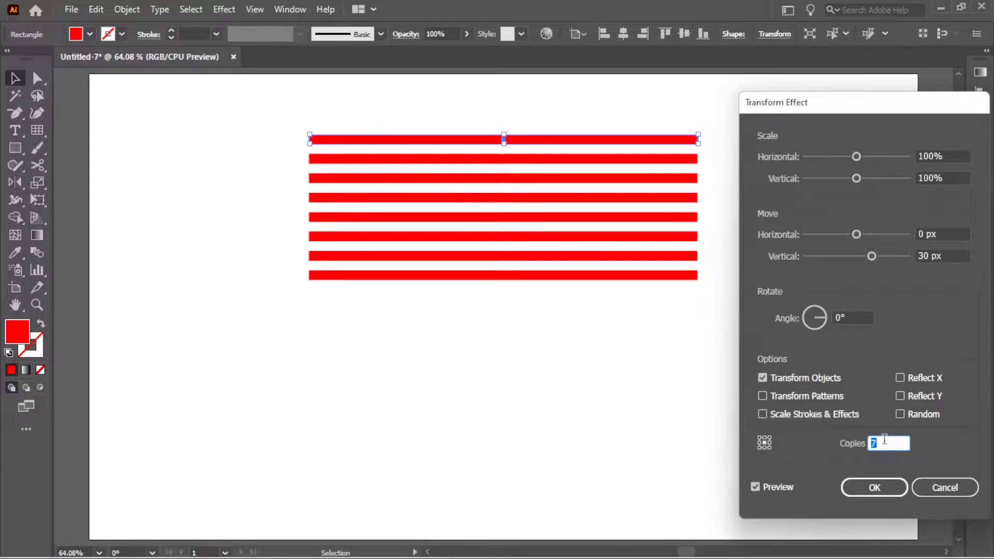
click(872, 486)
Step: Expand the appearance of the red stripes and save them as a symbol named Line
click(127, 9)
click(196, 204)
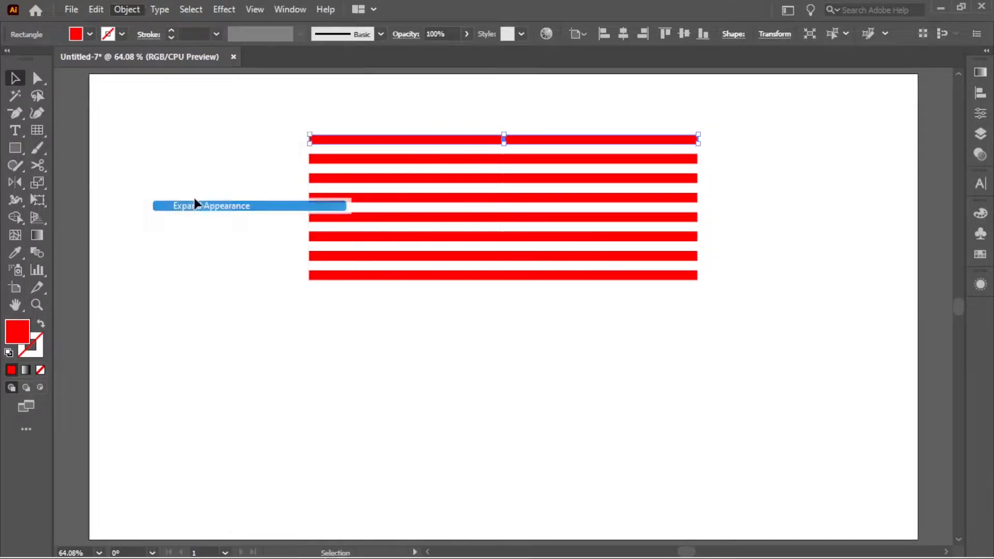
click(980, 234)
drag(685, 160, 812, 257)
text(Li)
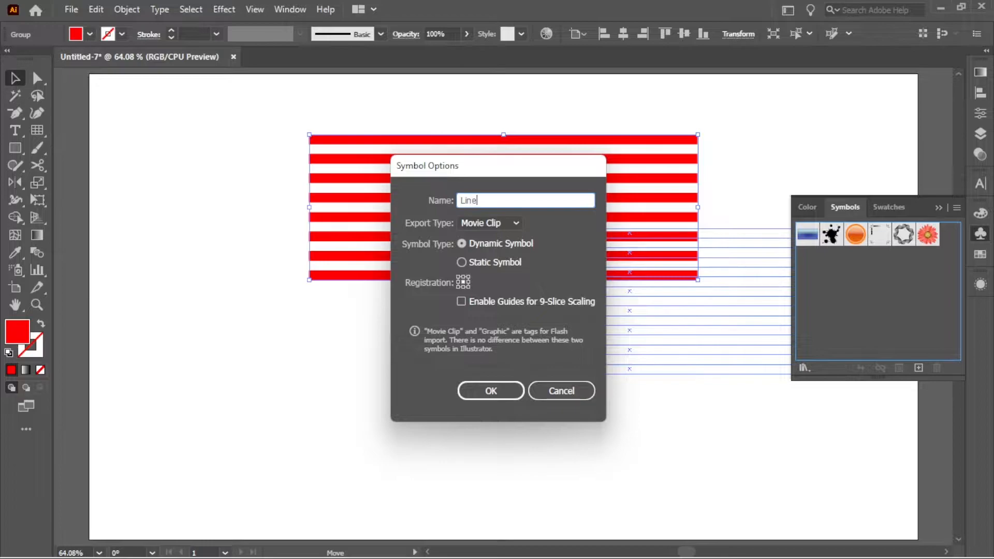
text(ne)
click(491, 391)
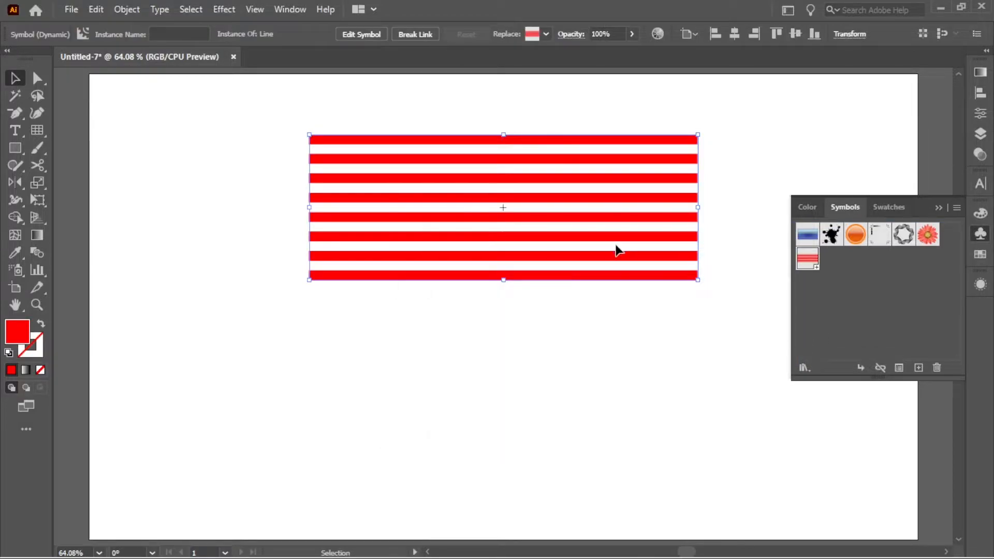
Step: Move the striped artwork off the artboard, past its left edge, and fit the artboard in view
key(ctrl+minus)
drag(621, 204, 121, 240)
click(457, 244)
key(ctrl+0)
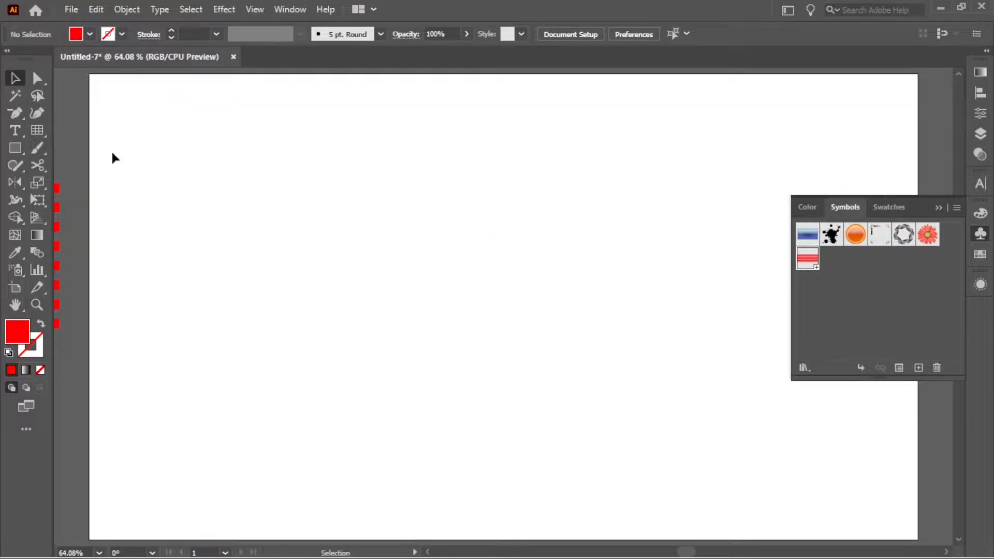
Step: Draw a large dark navy circle without stroke left of the artboard's middle and centre it vertically on the artboard
drag(15, 148, 79, 182)
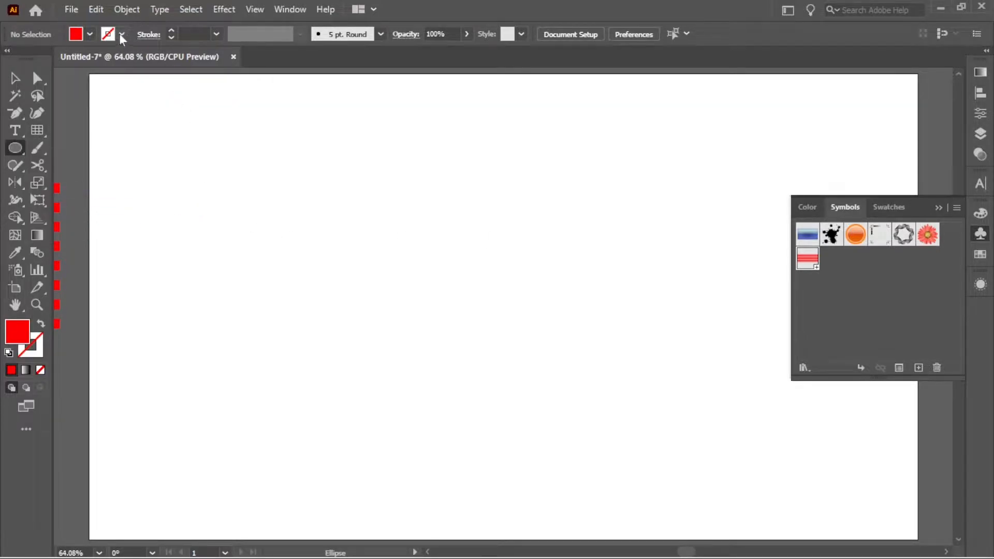
click(90, 35)
click(132, 68)
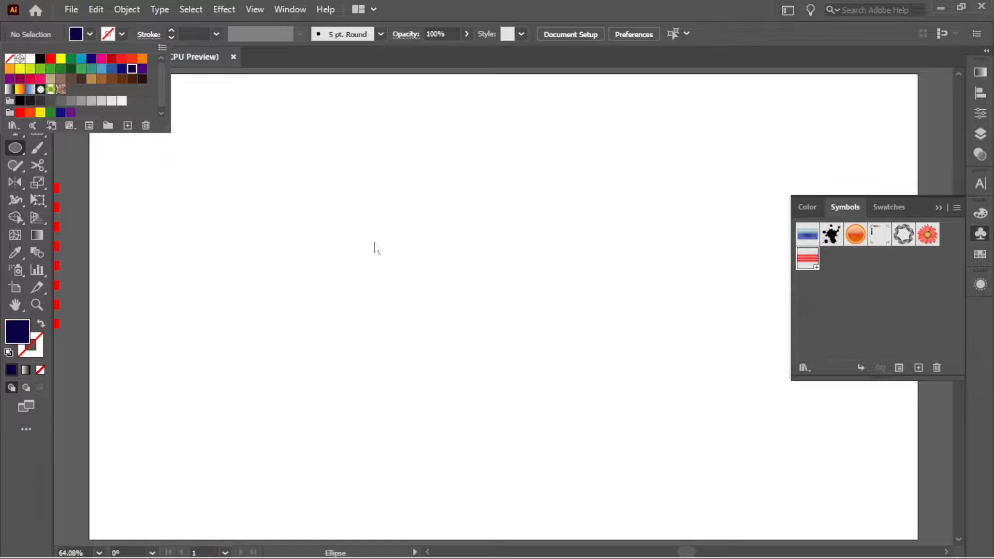
click(373, 250)
mouse_move(373, 285)
mouse_down()
mouse_move(457, 414)
mouse_move(513, 424)
mouse_up()
click(15, 78)
click(684, 34)
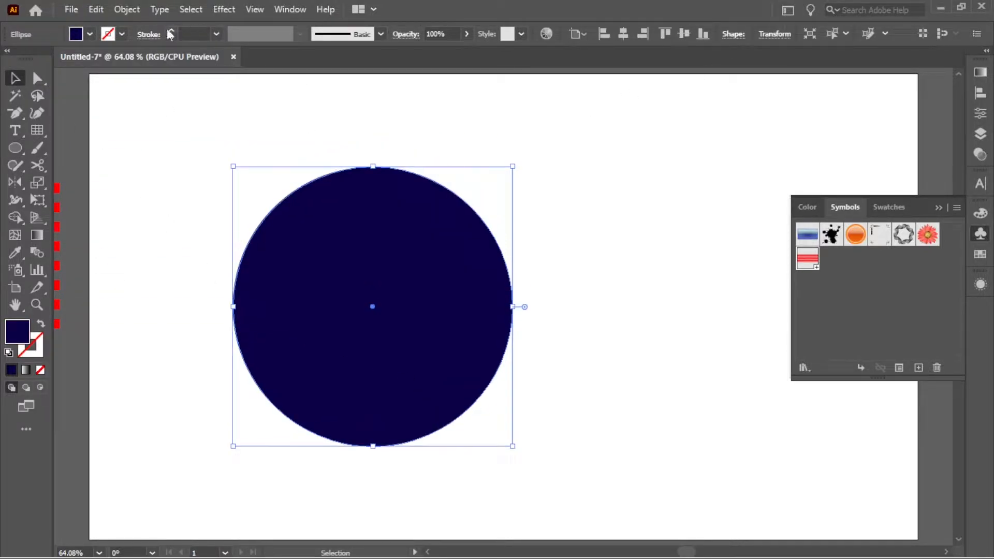
Step: Delete the circle's right anchor point to leave only the left half circle
click(37, 79)
drag(573, 240, 468, 355)
key(Delete)
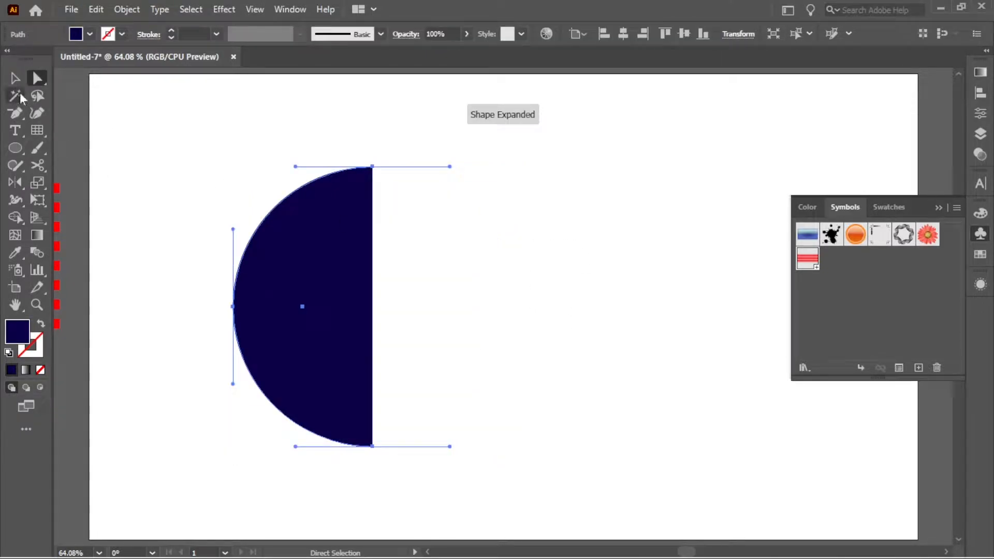
key(v)
Step: Apply a 3D Revolve effect to the half circle from the Right Edge, with 50 blend steps and Diffuse Shading
click(224, 10)
mouse_move(231, 91)
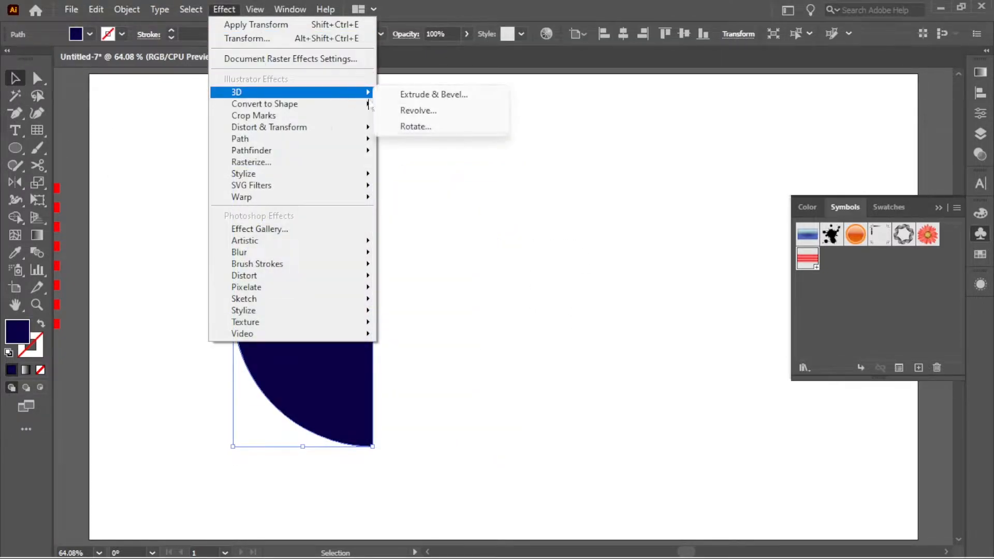
click(417, 110)
click(727, 284)
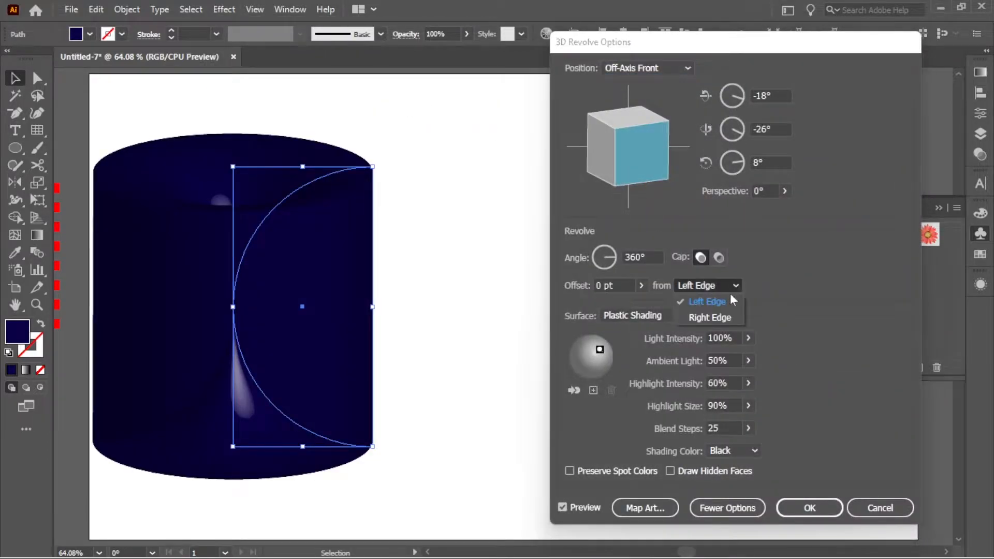
click(700, 316)
click(730, 429)
text(50)
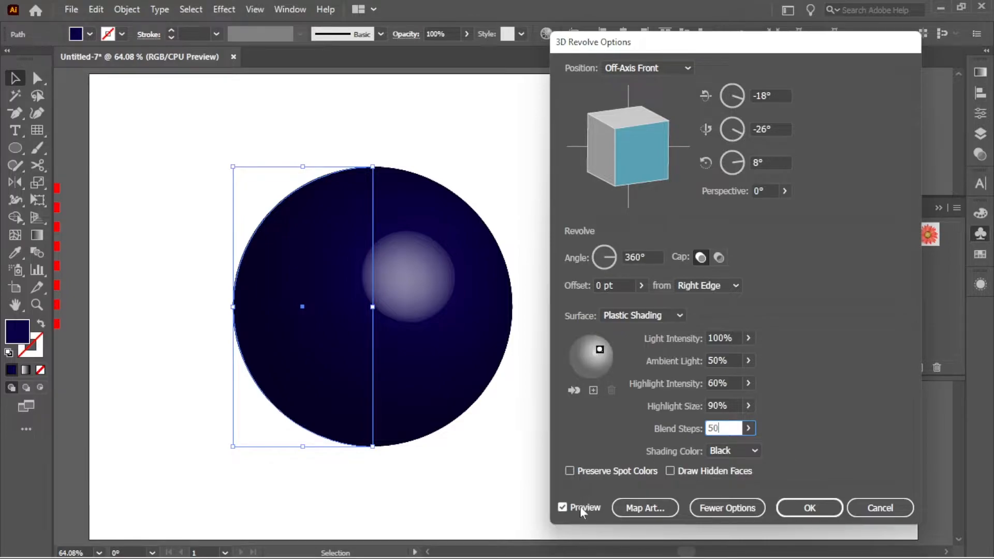
click(563, 507)
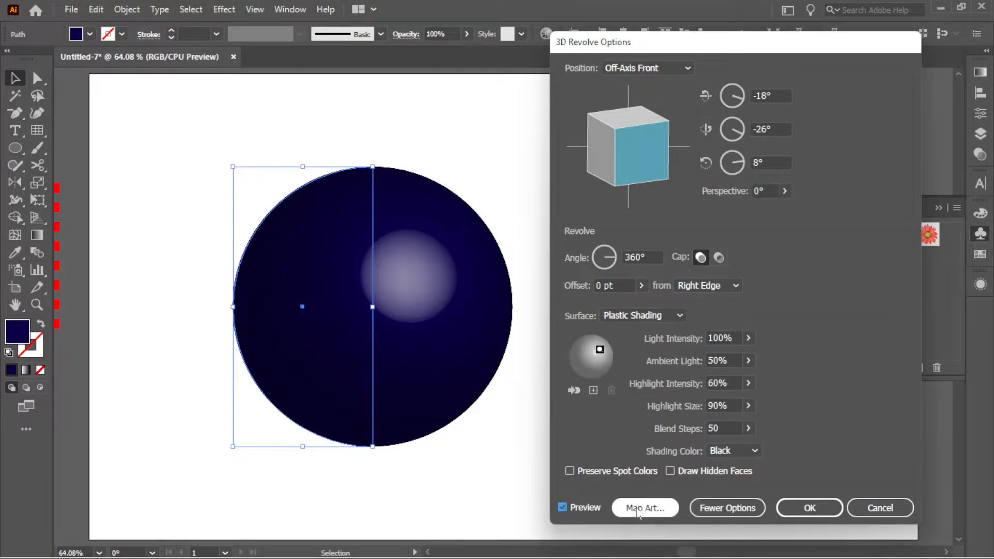
click(645, 316)
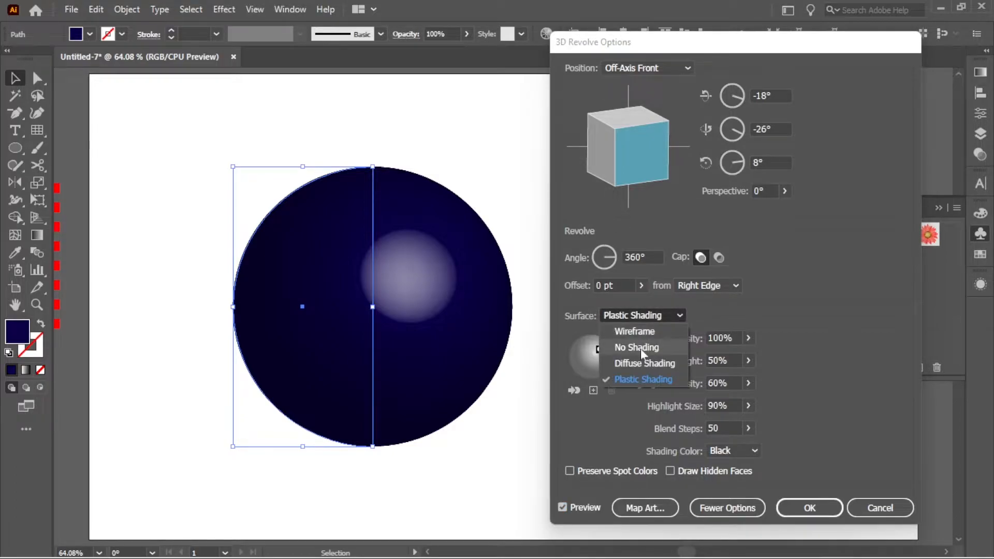
click(641, 362)
Step: Map the Line symbol onto the sphere, scaled to fit, with Shade Artwork and Invisible Geometry enabled
click(649, 506)
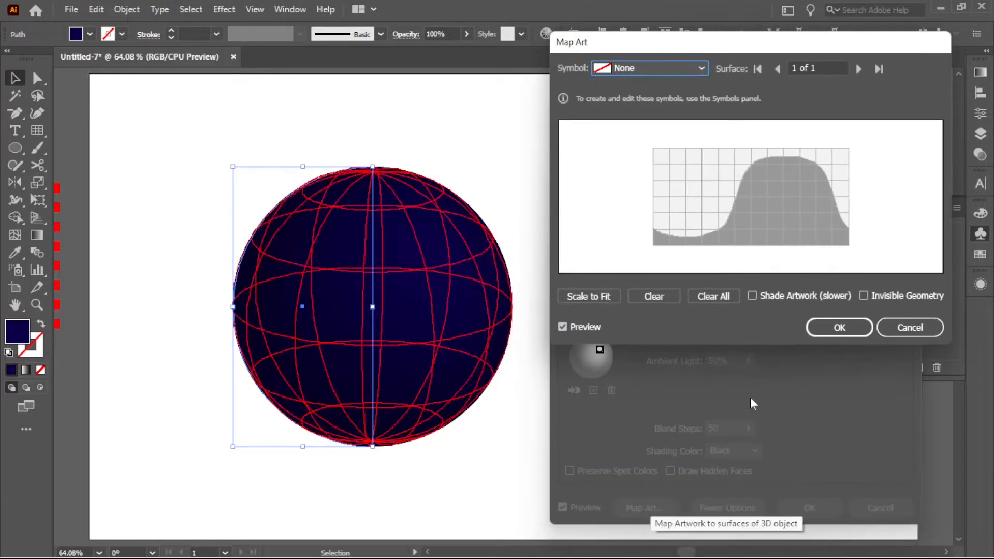
click(755, 297)
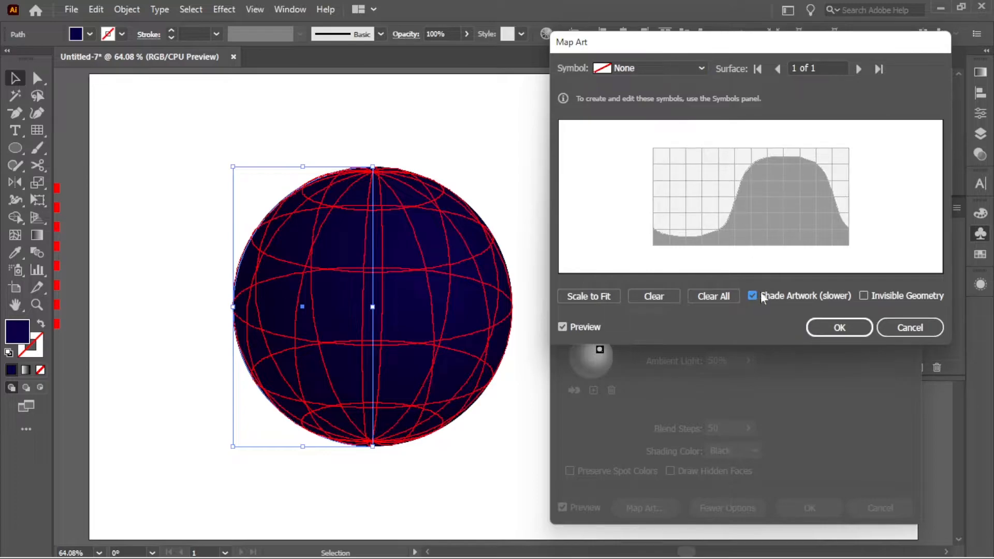
click(649, 68)
click(621, 195)
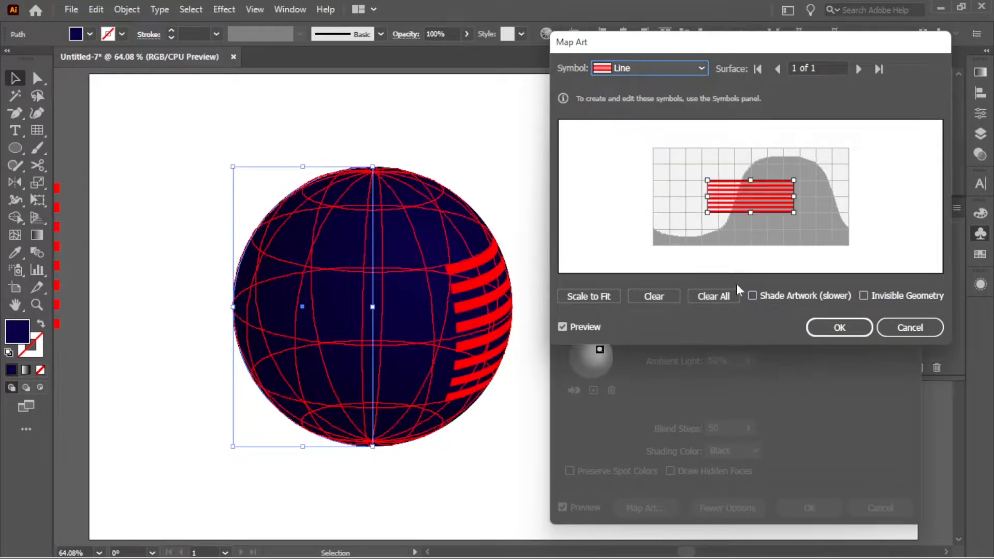
click(757, 297)
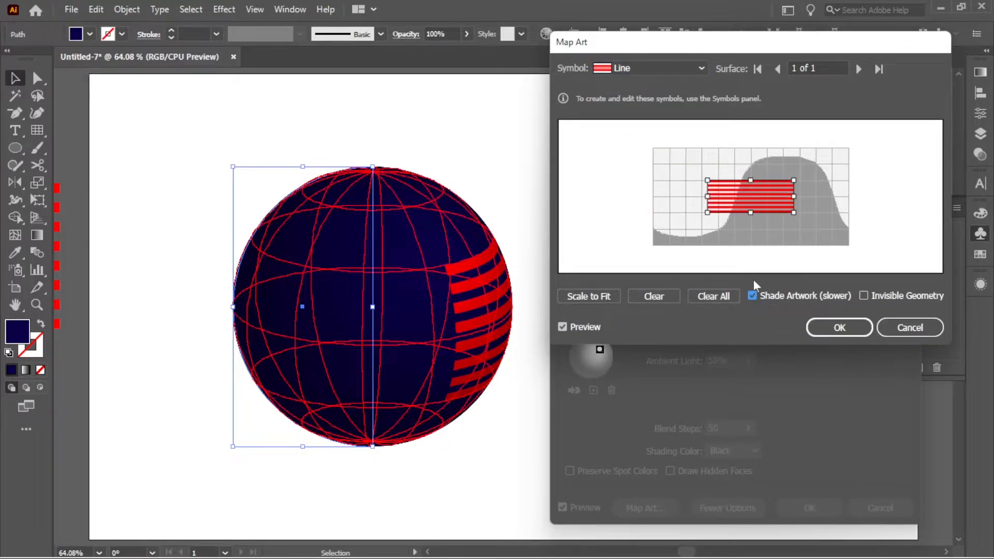
click(864, 296)
click(602, 295)
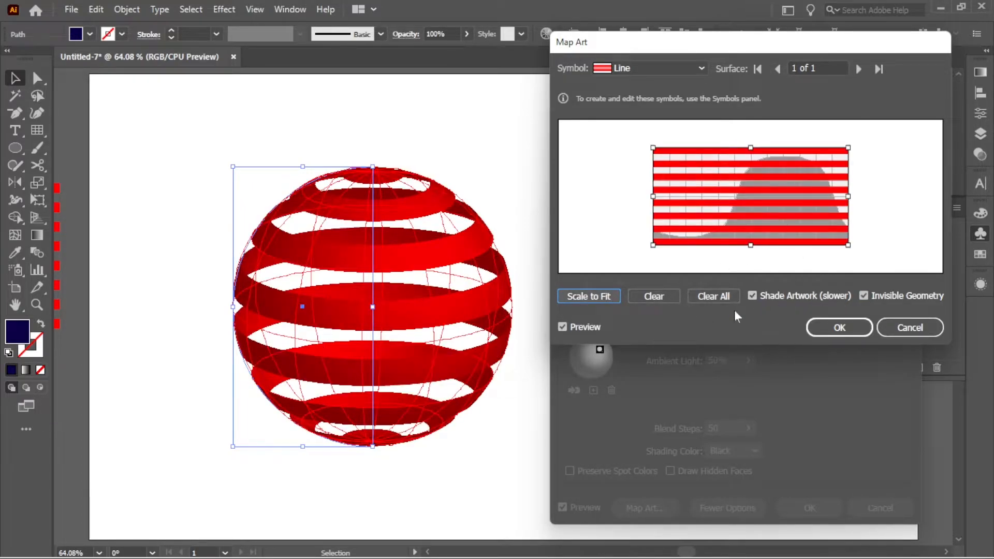
click(838, 327)
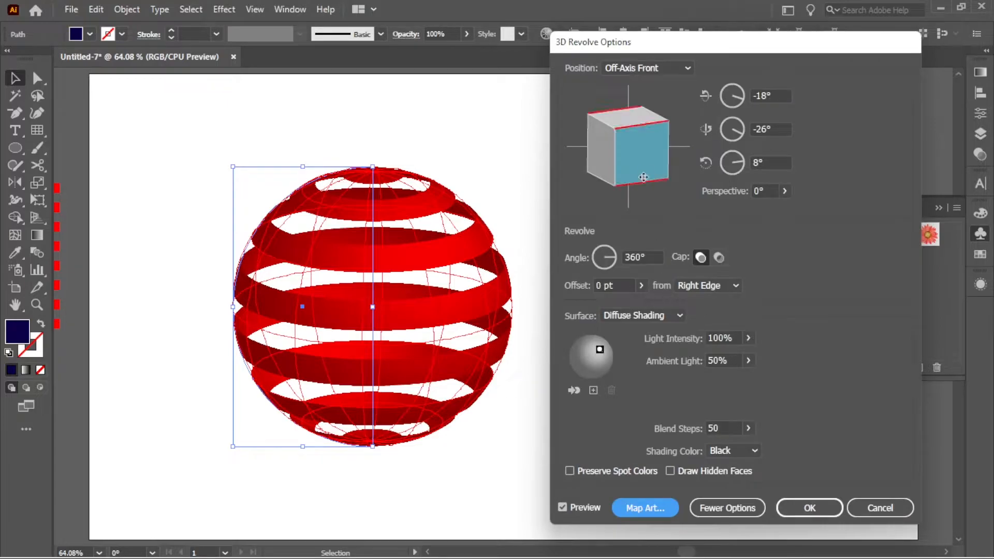
Step: Start from the Isometric Left position, rotate the sphere to -50°, 45°, -24° and apply the revolve
click(646, 69)
click(638, 302)
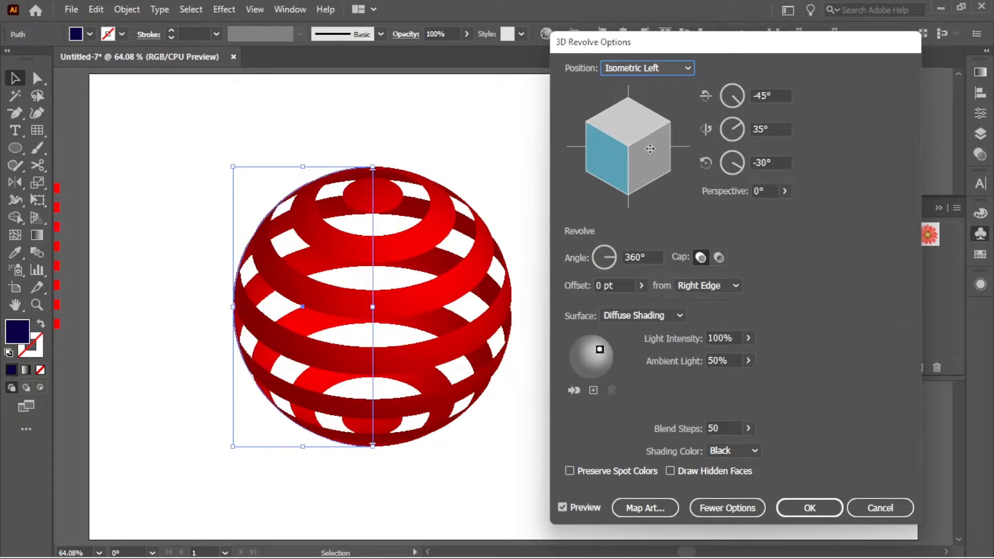
drag(650, 148, 680, 169)
drag(679, 131, 662, 111)
drag(667, 162, 643, 159)
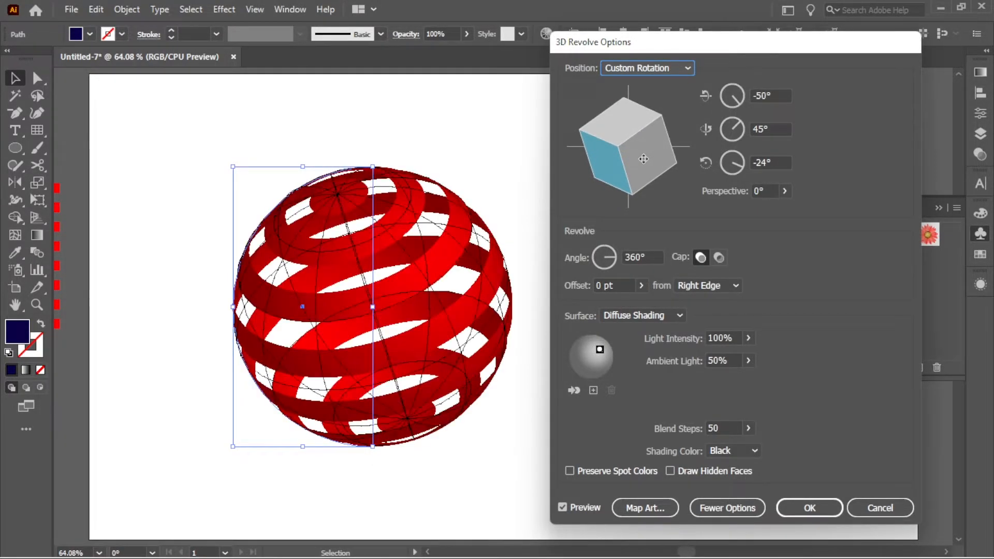
click(809, 507)
Step: Reopen the sphere's 3D Revolve effect and turn off Invisible Geometry for the mapped artwork
click(648, 331)
drag(539, 128, 231, 440)
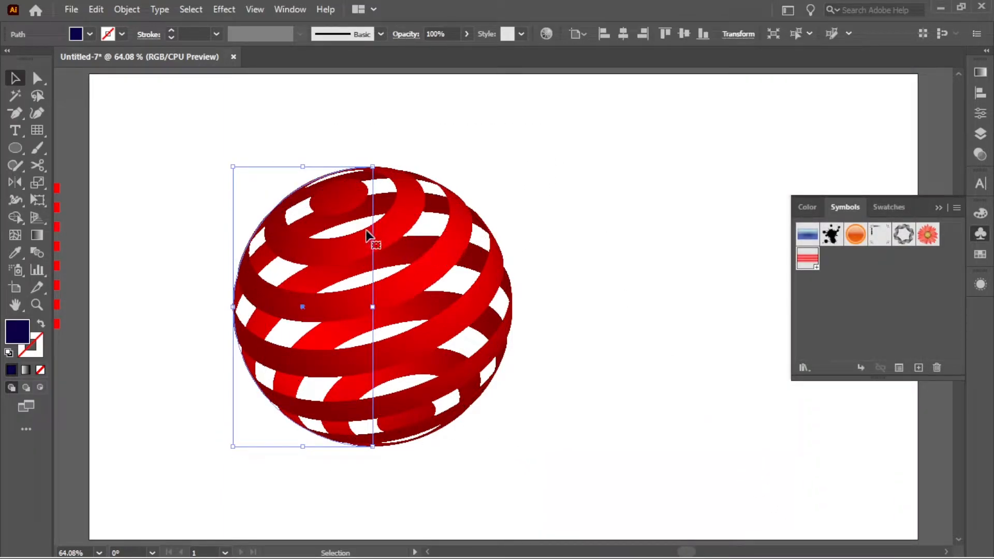
key(shift+F6)
click(840, 396)
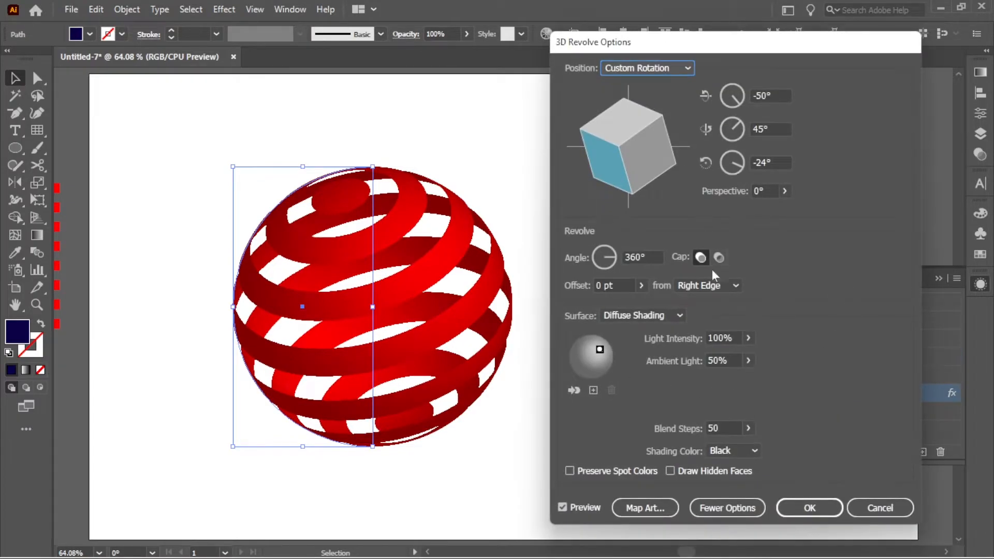
click(646, 508)
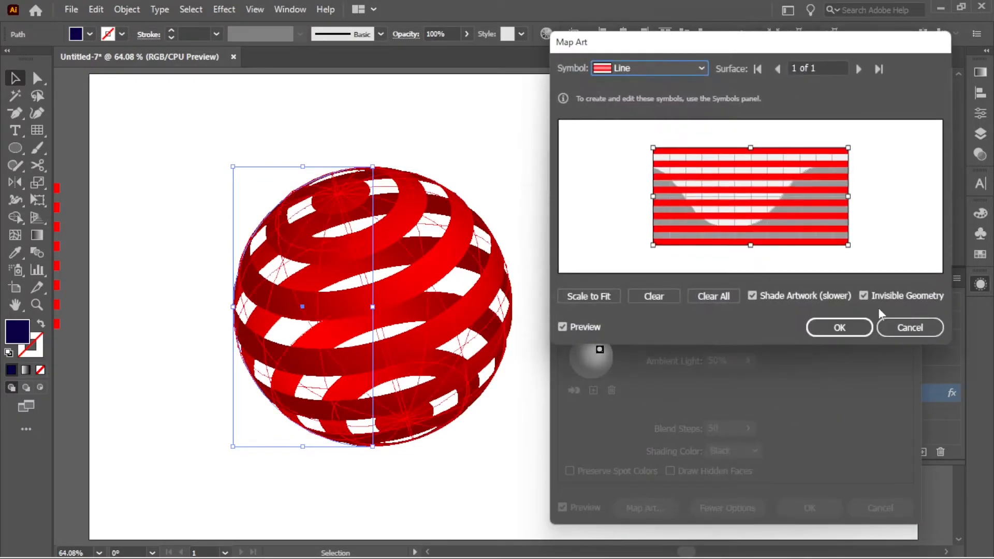
click(864, 295)
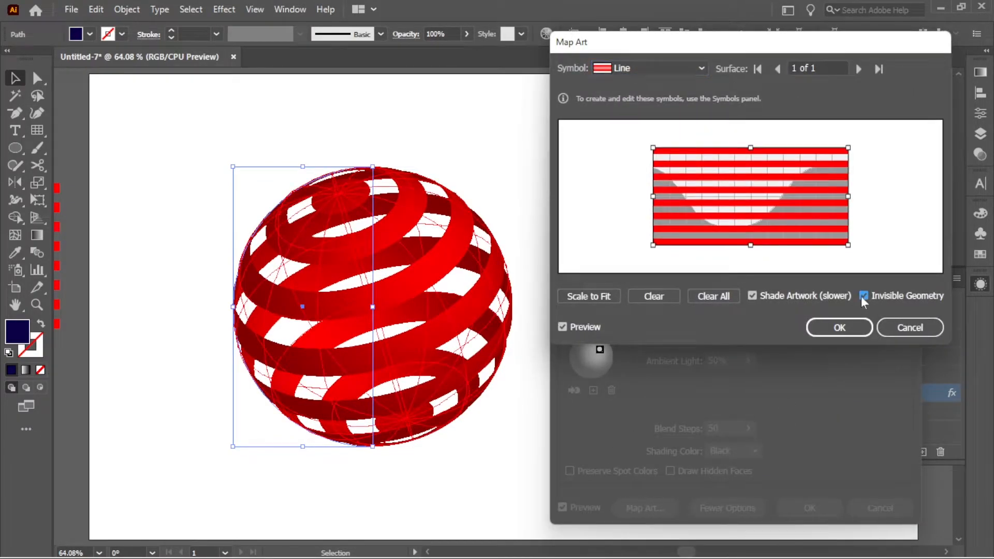
click(840, 329)
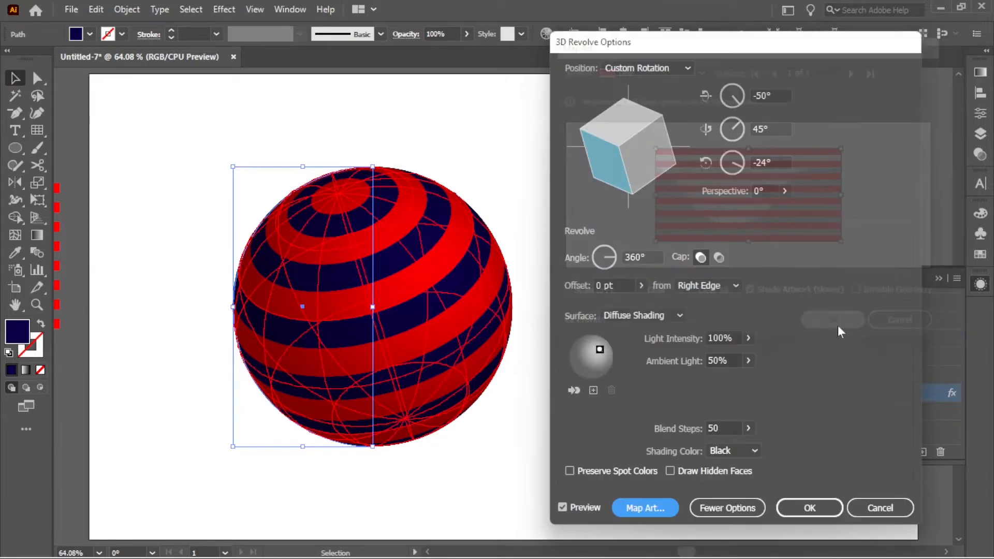
click(810, 509)
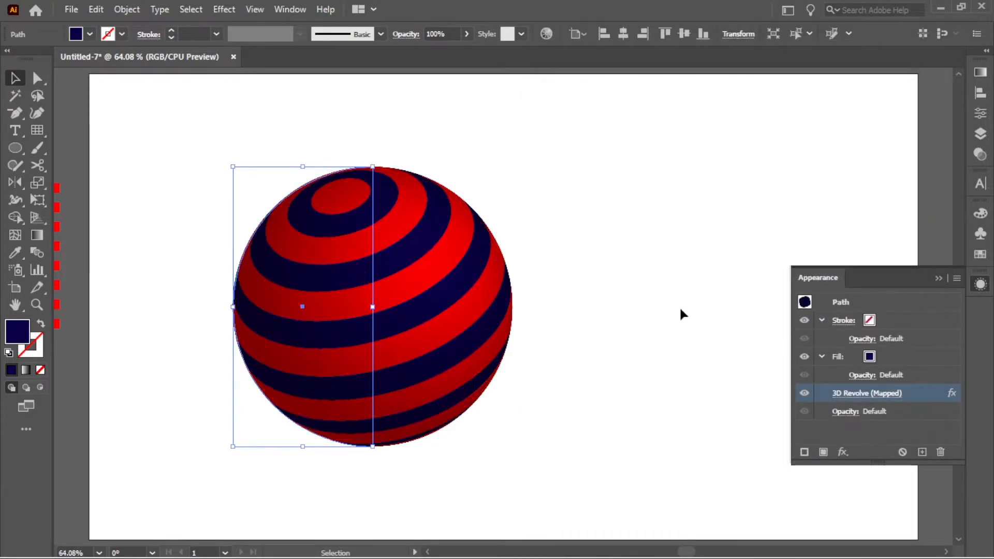
click(937, 280)
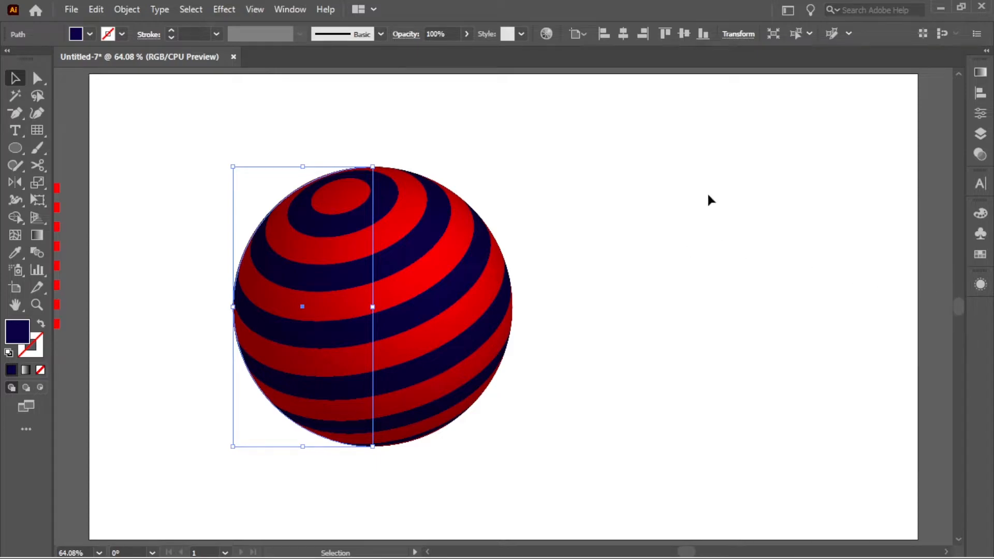
Step: Darken the sphere's navy fill colour to R 11, G 1, B 63
click(977, 220)
mouse_move(867, 283)
mouse_down()
mouse_move(885, 285)
mouse_move(858, 283)
mouse_up()
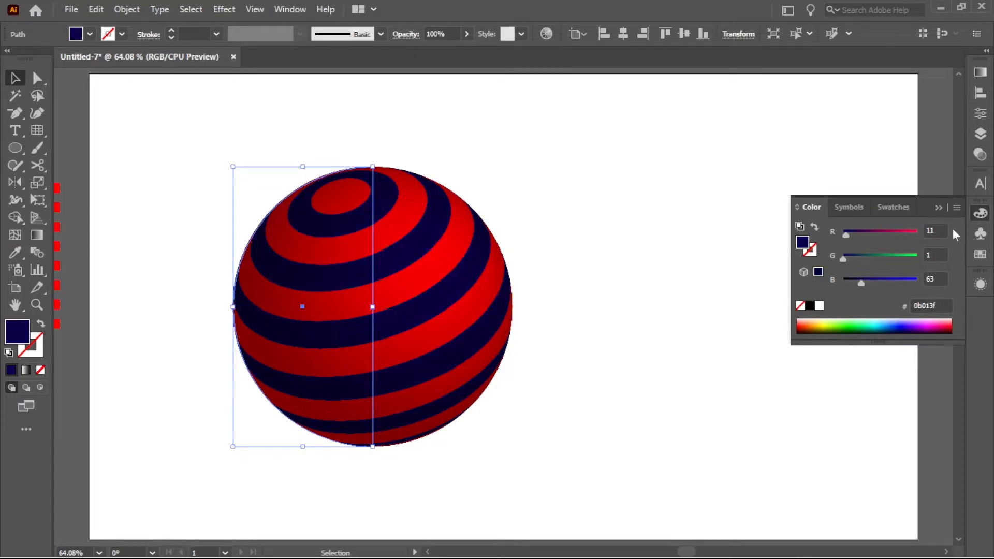
Step: Try a fill of R 34, G 37, B 63 and various colour swatches on the sphere, ending with the dark navy swatch
drag(853, 236, 862, 260)
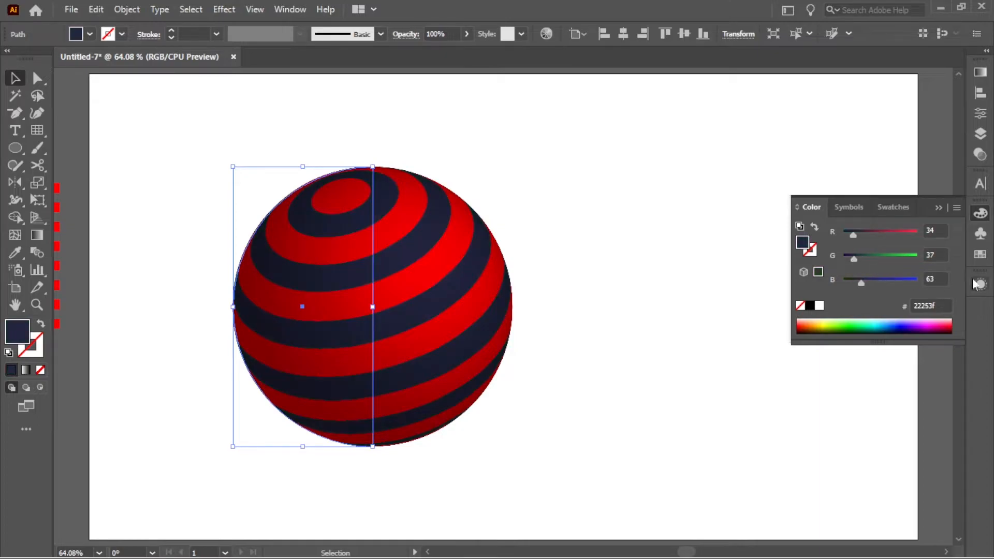
click(982, 255)
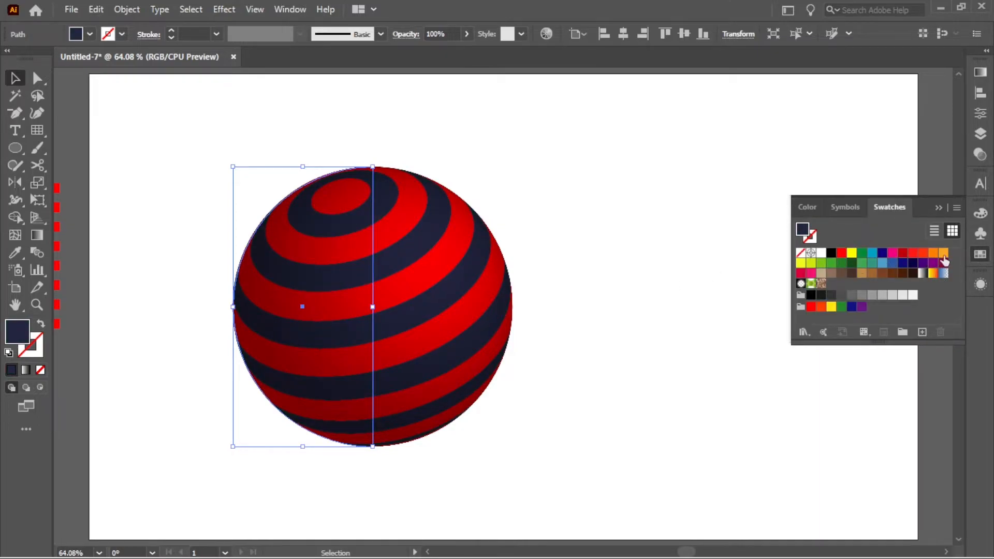
click(942, 254)
click(933, 254)
click(922, 253)
click(913, 253)
click(903, 252)
click(902, 263)
click(893, 263)
click(882, 263)
click(862, 263)
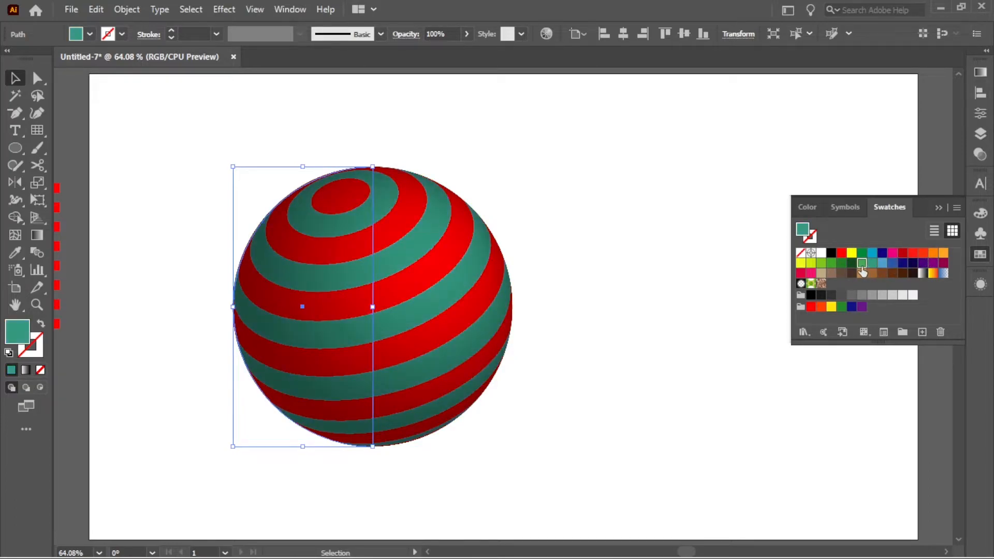
click(851, 273)
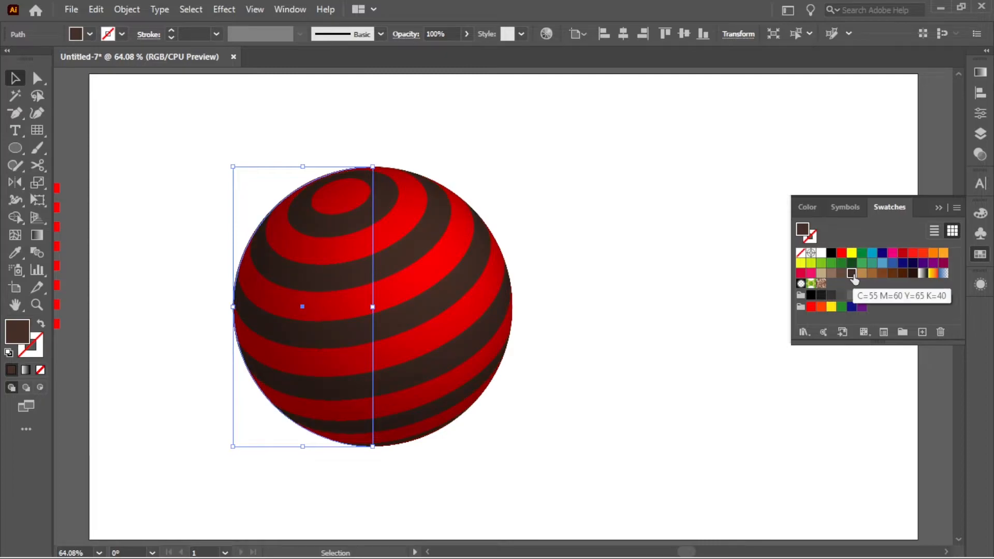
click(841, 264)
click(851, 274)
click(913, 264)
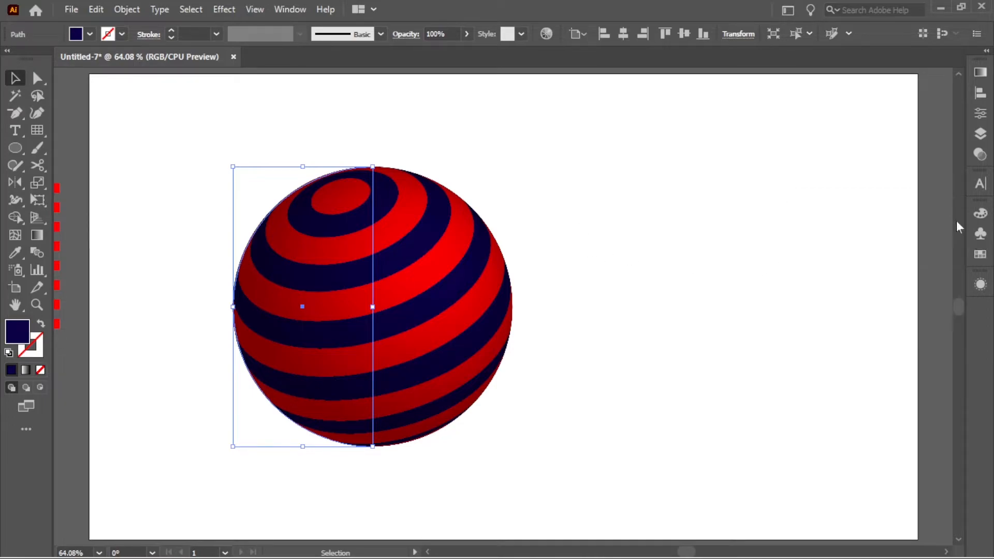
Step: Edit the red Line symbol, recolour all its stripes black and return to the artboard
click(980, 233)
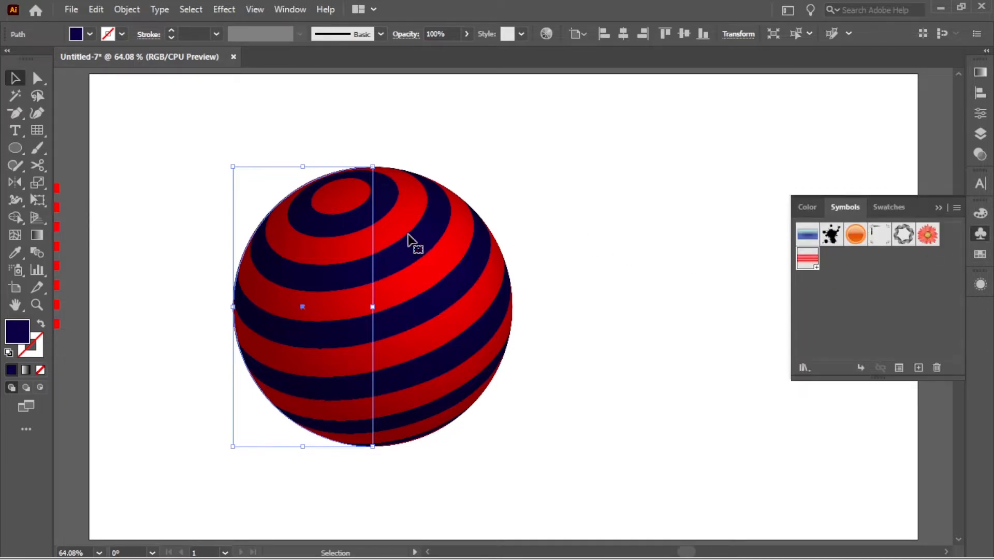
double_click(813, 261)
drag(553, 213, 524, 290)
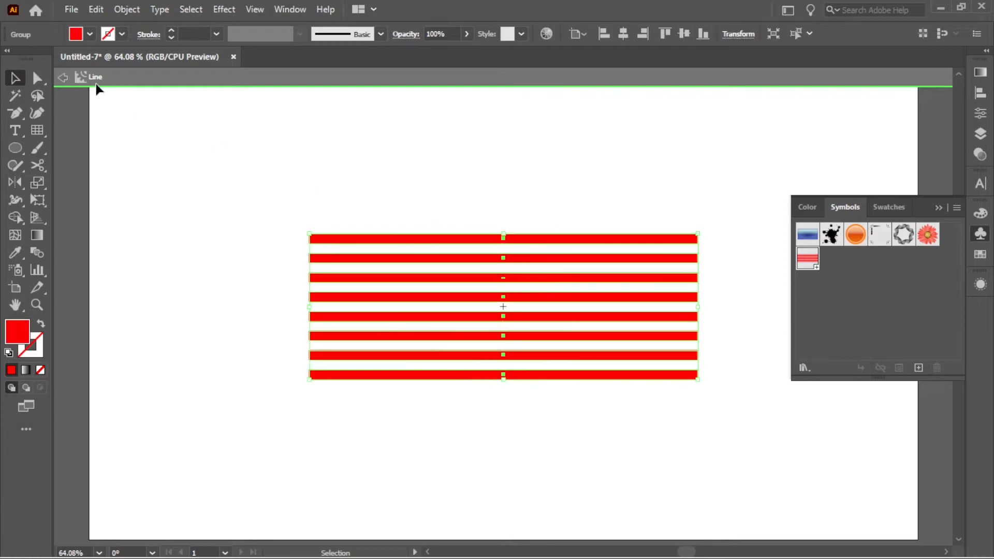
click(89, 34)
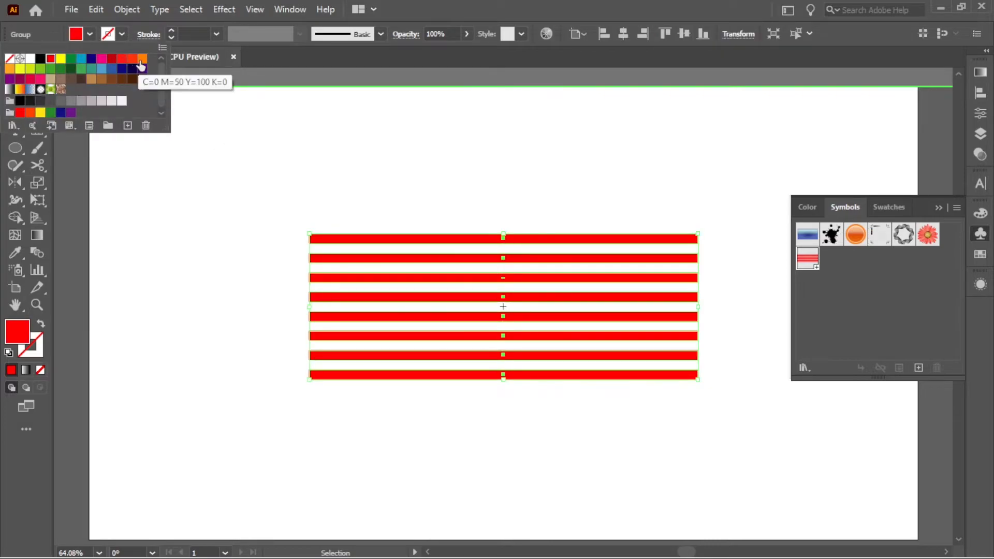
click(40, 59)
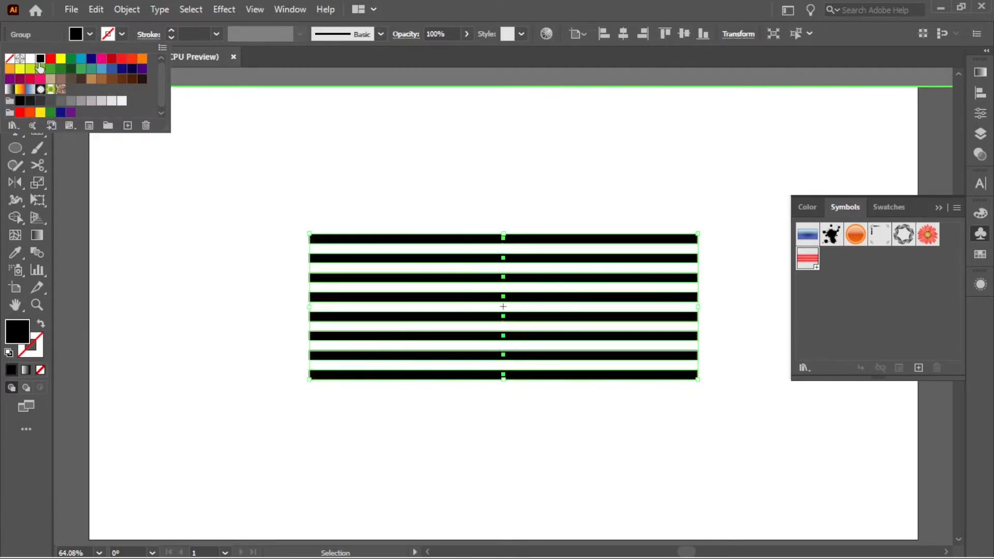
double_click(691, 116)
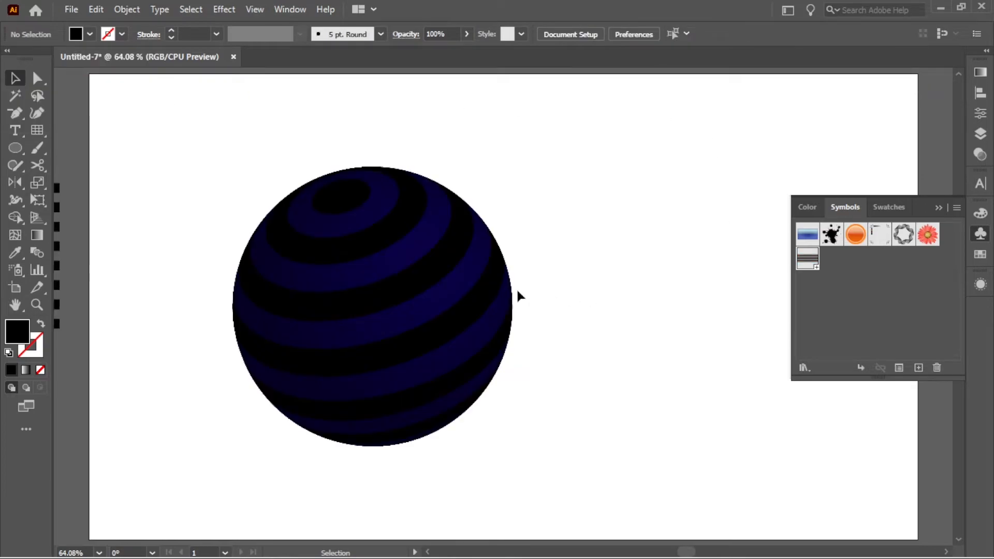
Step: Edit the Line symbol again, recolour all its stripes light green and return to the artboard
double_click(809, 264)
key(ctrl+a)
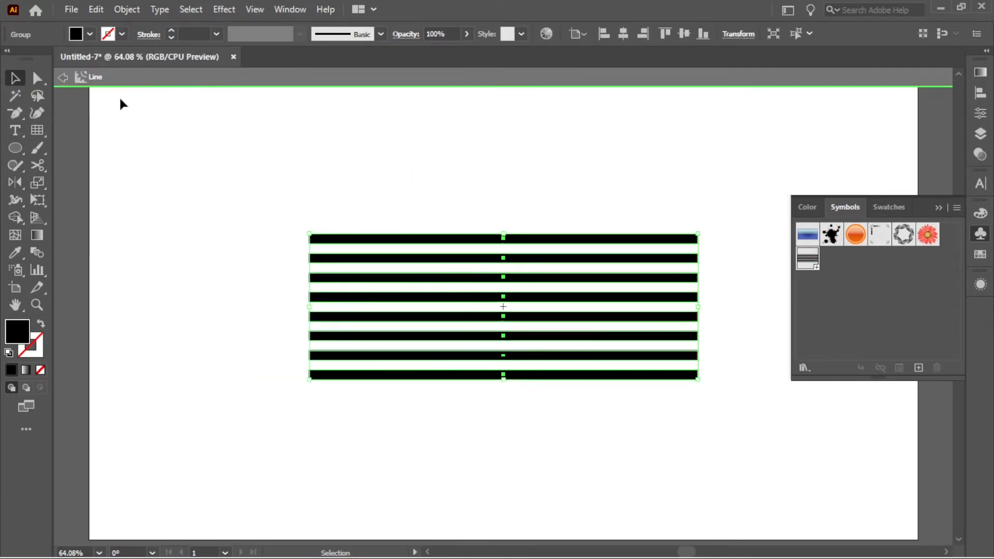
click(77, 35)
click(41, 67)
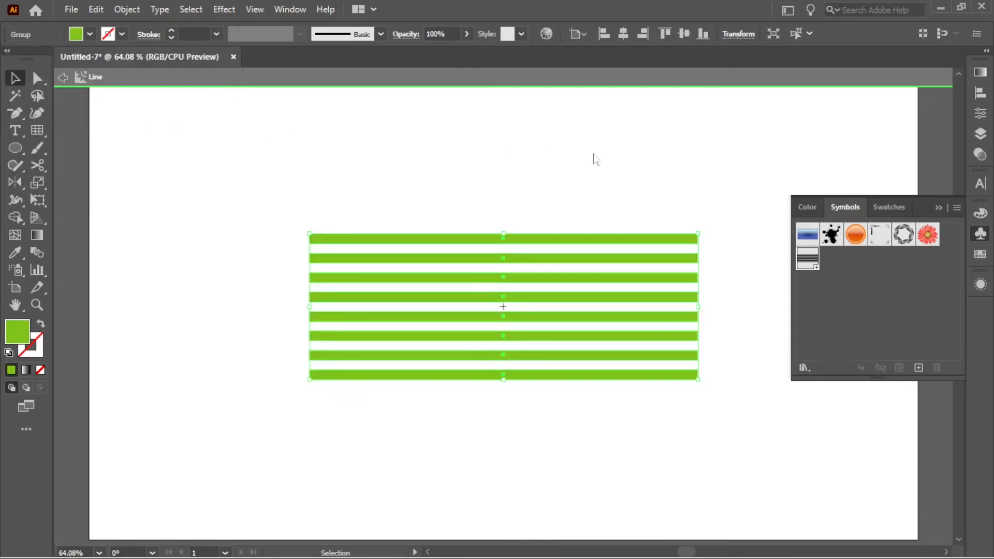
double_click(593, 156)
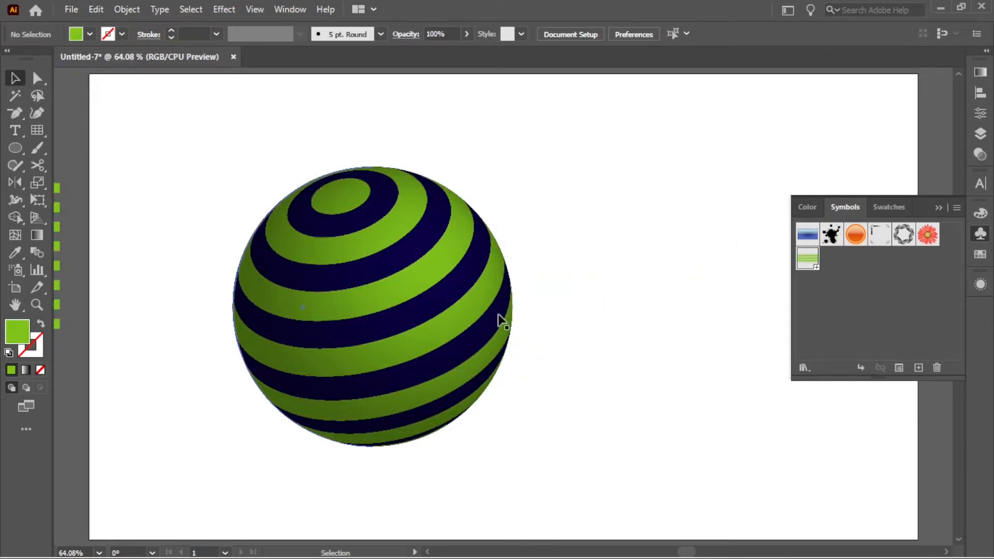
click(936, 206)
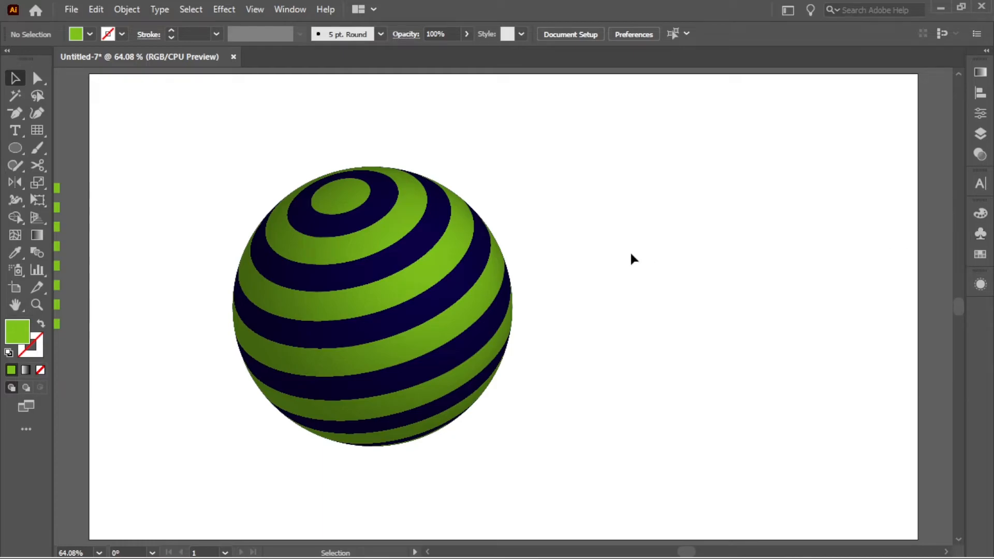
Step: Try purple, blue, cyan and yellow swatches on the sphere's base fill, then set it to the dark green swatch beside CMYK Yellow
click(980, 254)
drag(484, 233, 374, 313)
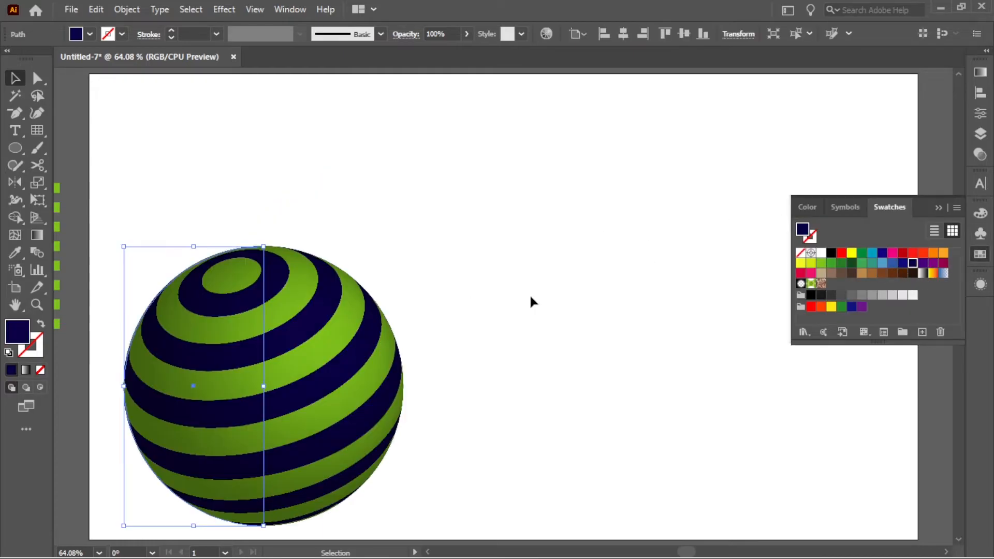
key(ctrl+z)
click(923, 264)
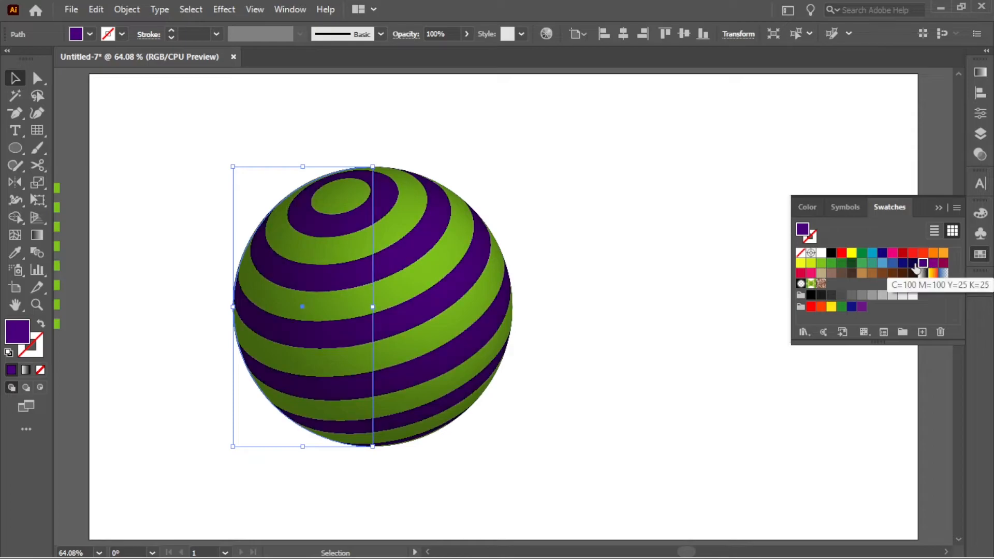
click(905, 264)
click(893, 264)
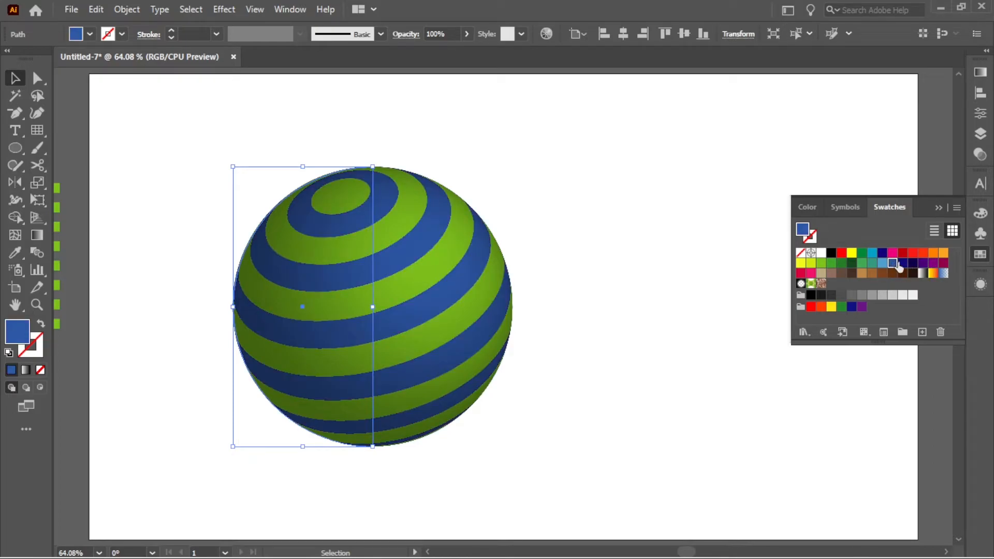
click(901, 264)
click(873, 253)
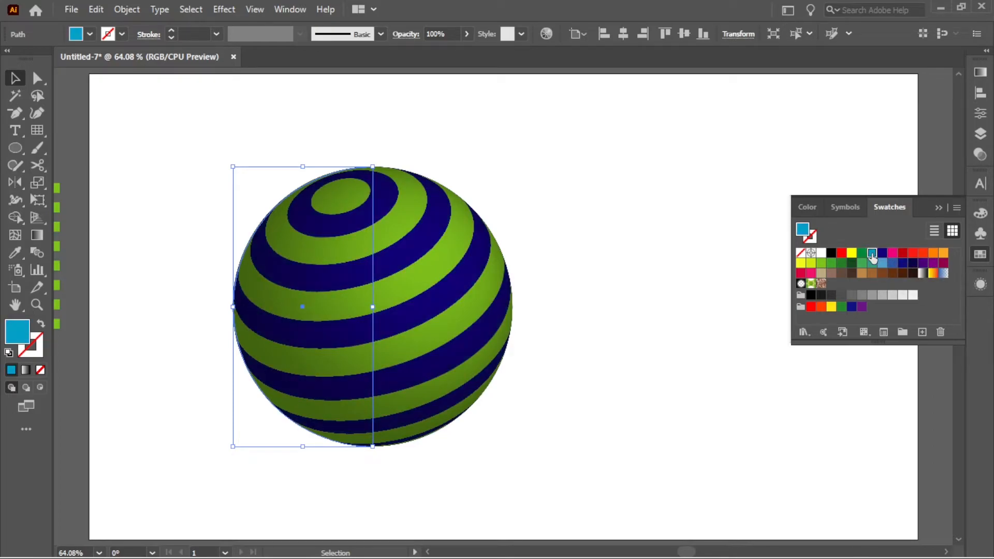
click(862, 254)
click(852, 253)
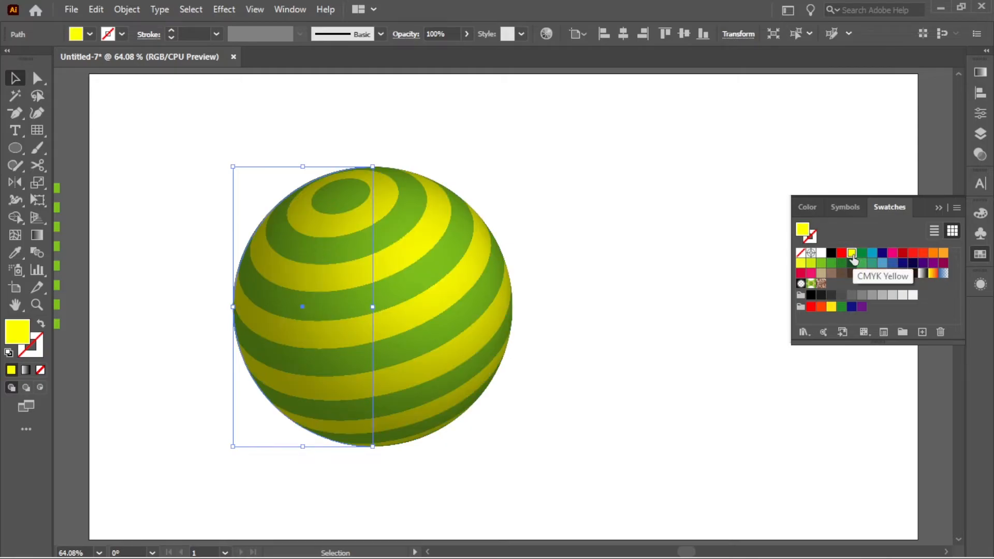
click(862, 254)
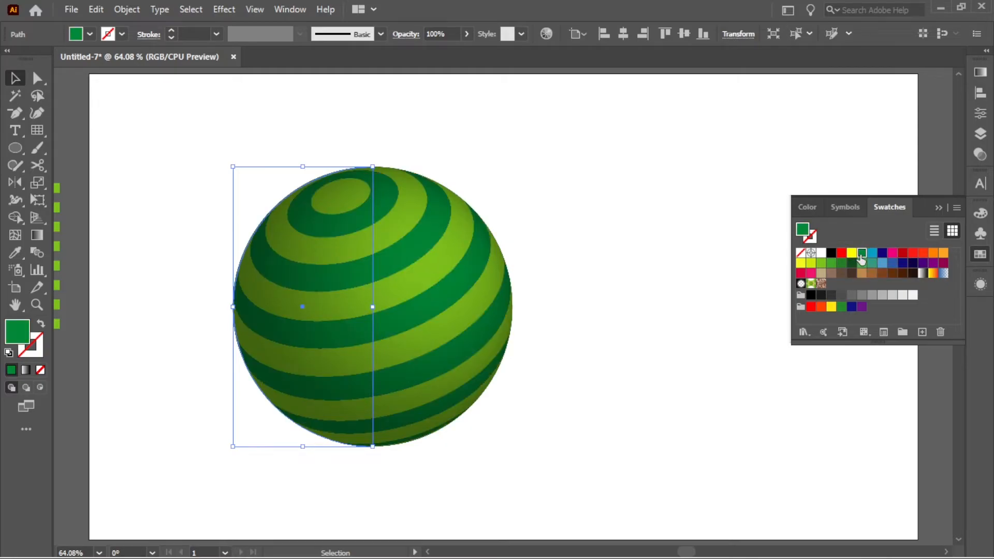
click(939, 208)
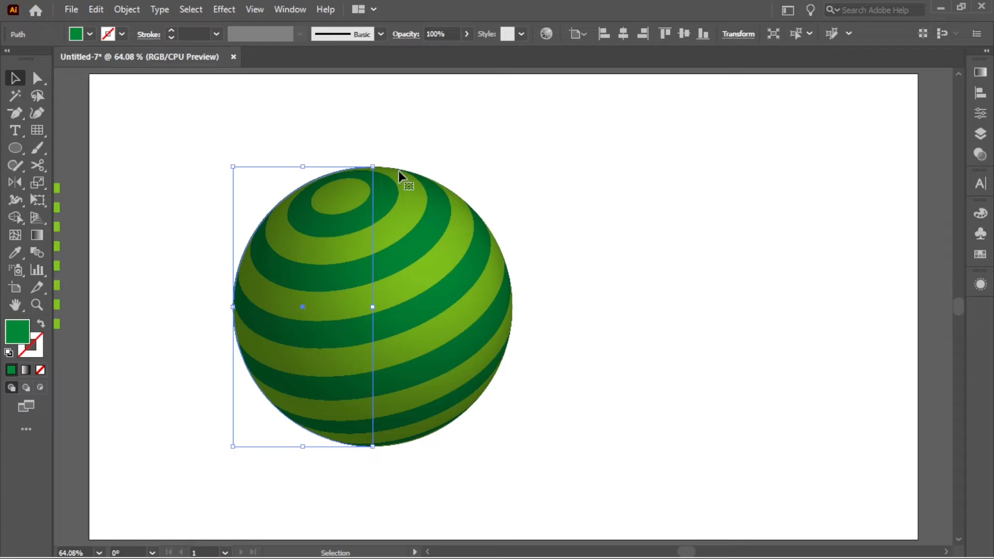
Step: Expand the striped sphere's appearance and enlarge the sphere at the centre of the artboard
click(127, 9)
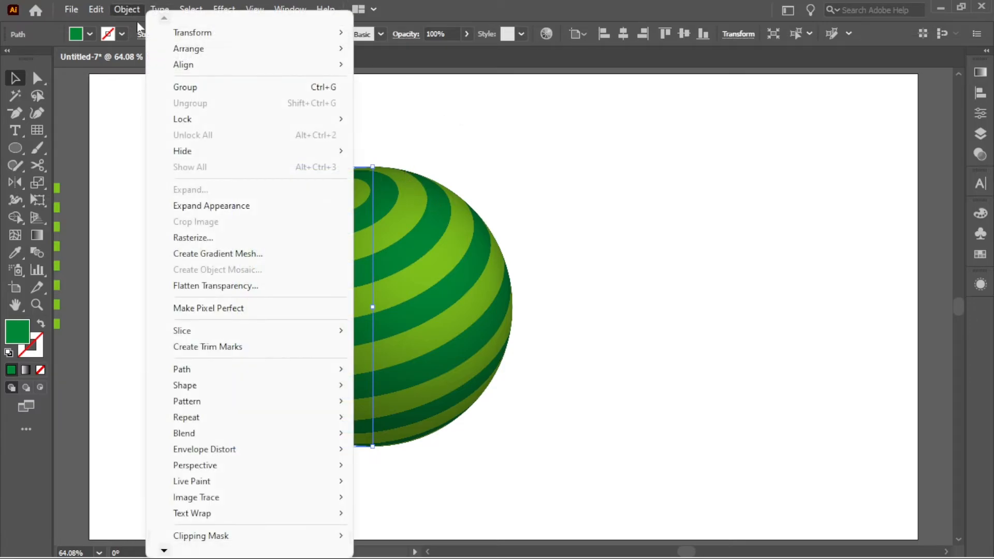
click(207, 205)
drag(513, 166, 554, 135)
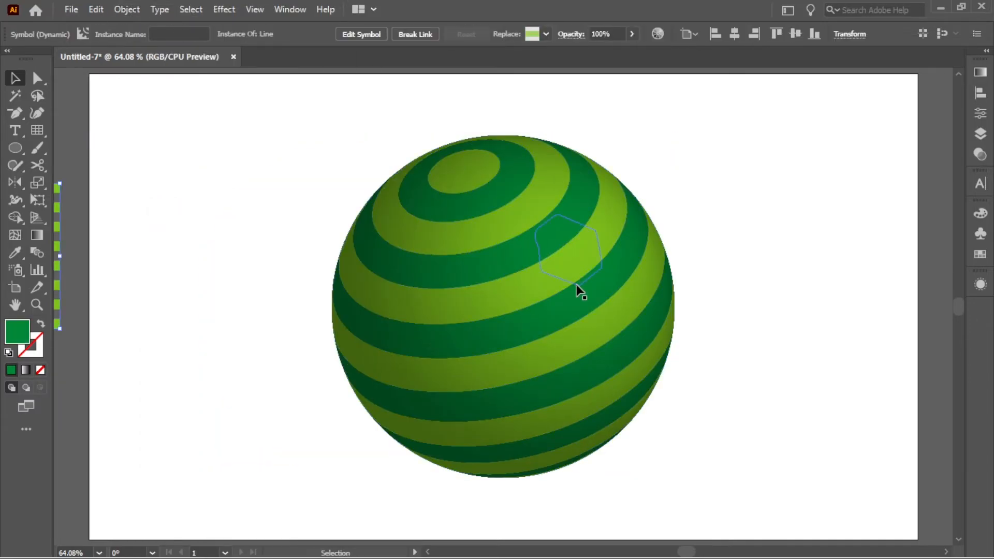
Step: Delete the leftover Line symbol instance beside the artboard and select the expanded sphere group
key(ctrl+shift+a)
click(589, 328)
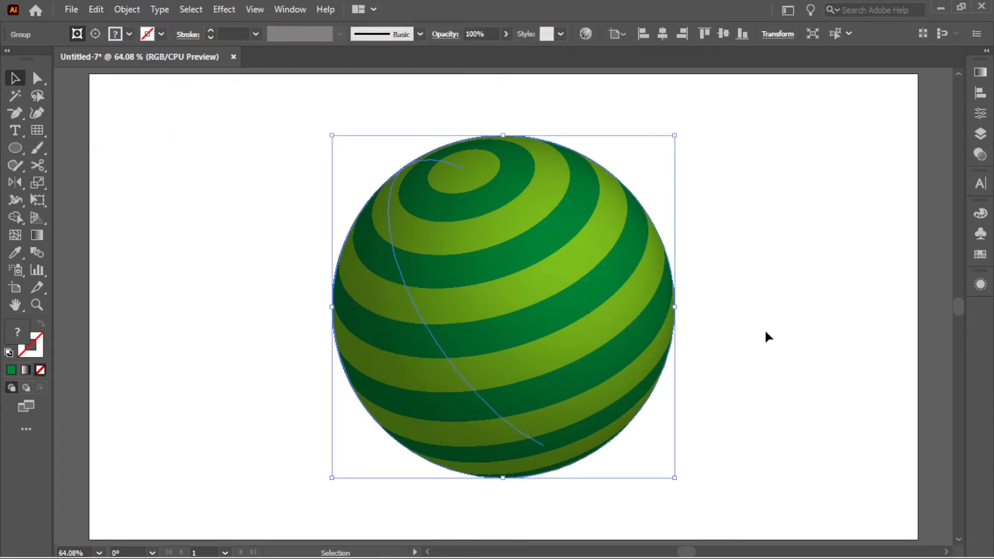
key(ctrl+minus)
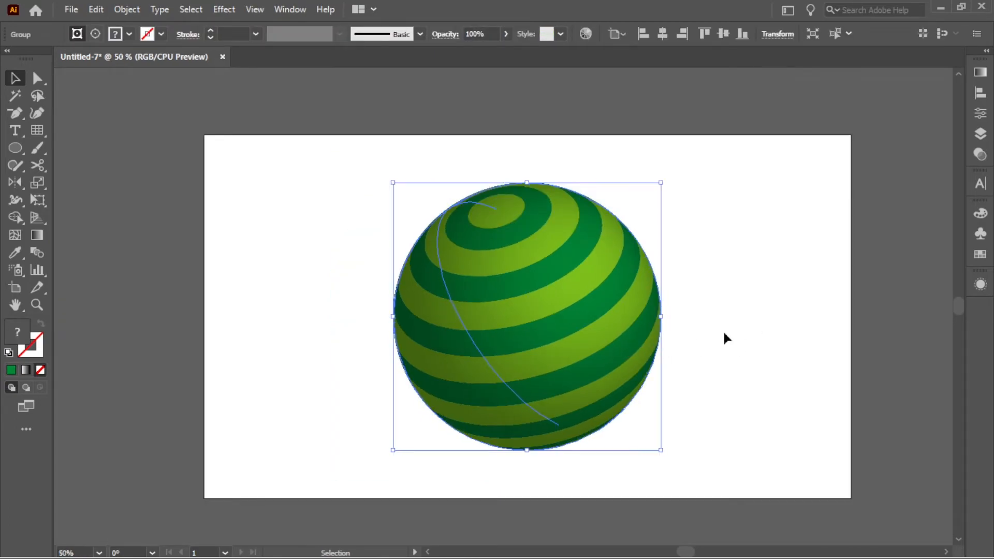
click(735, 259)
click(640, 284)
click(127, 9)
click(191, 189)
click(118, 9)
click(193, 190)
click(980, 114)
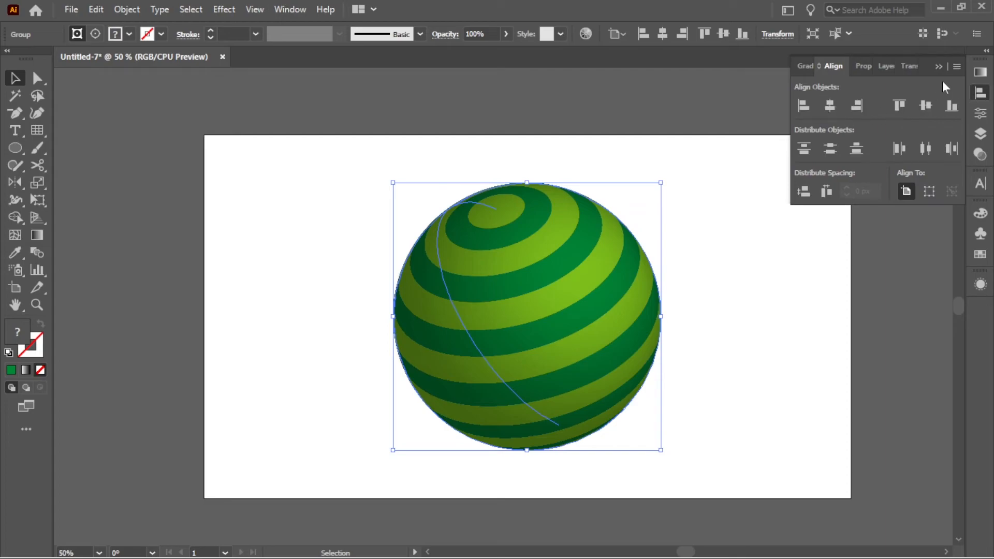
Step: Scale the expanded sphere down slightly about its centre and deselect it
click(776, 214)
key(ctrl+0)
drag(771, 205, 471, 371)
drag(674, 135, 654, 153)
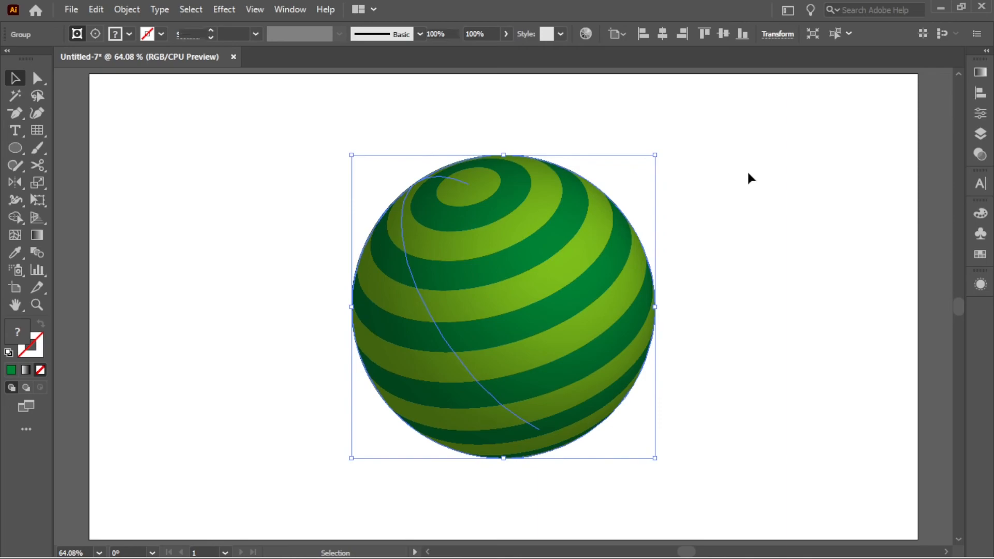
click(748, 174)
key(a)
key(v)
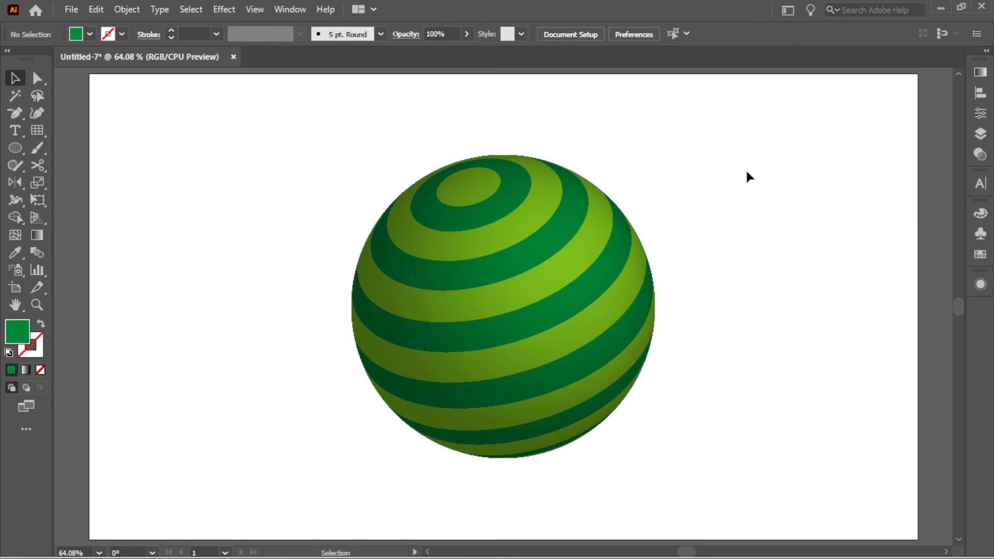